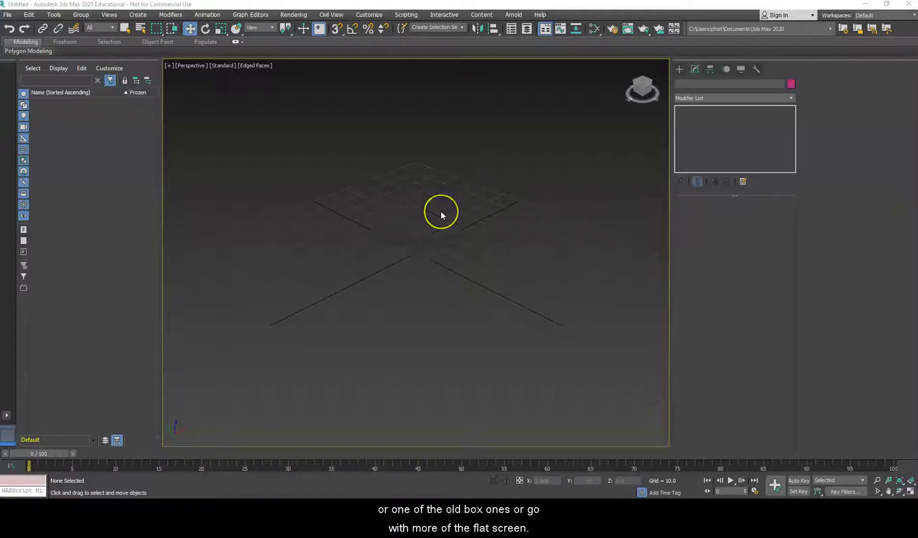
# Step: Draw a flat box, Box001, about 93 × 61 × 7.6 with 3 segments each way
pyautogui.click(577, 133)
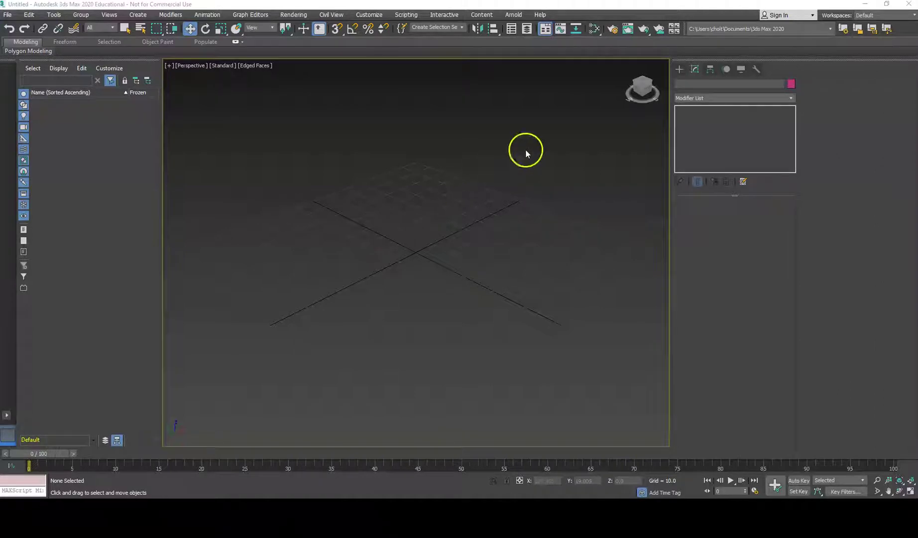
pyautogui.click(680, 69)
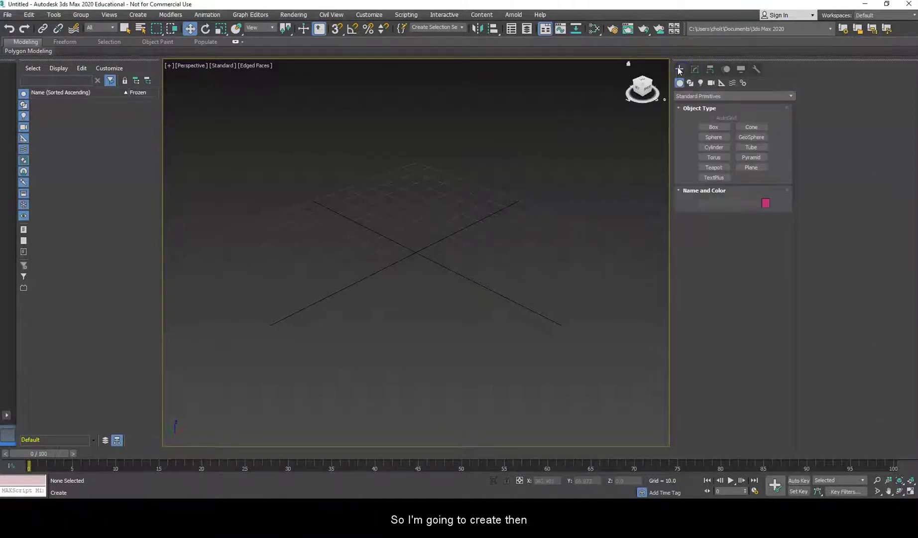
pyautogui.click(713, 127)
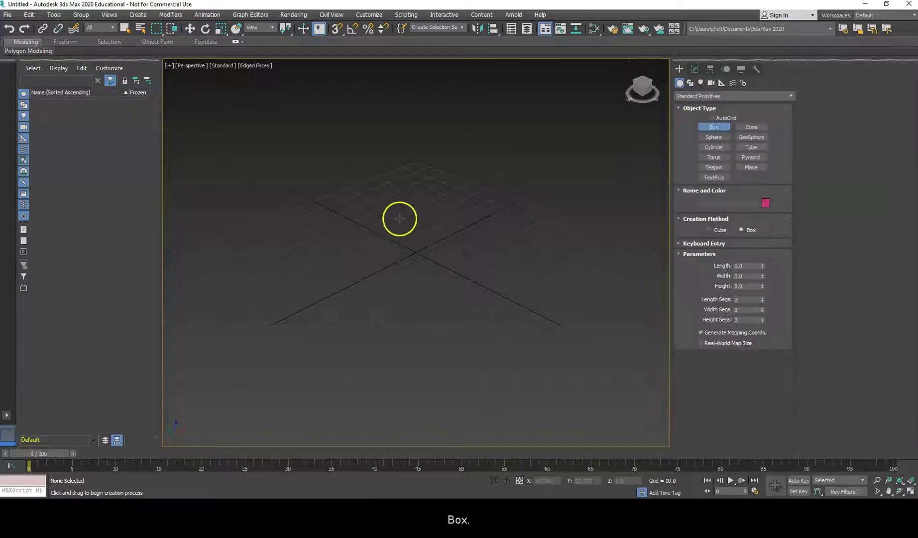
pyautogui.moveTo(393, 214); pyautogui.dragTo(444, 360)
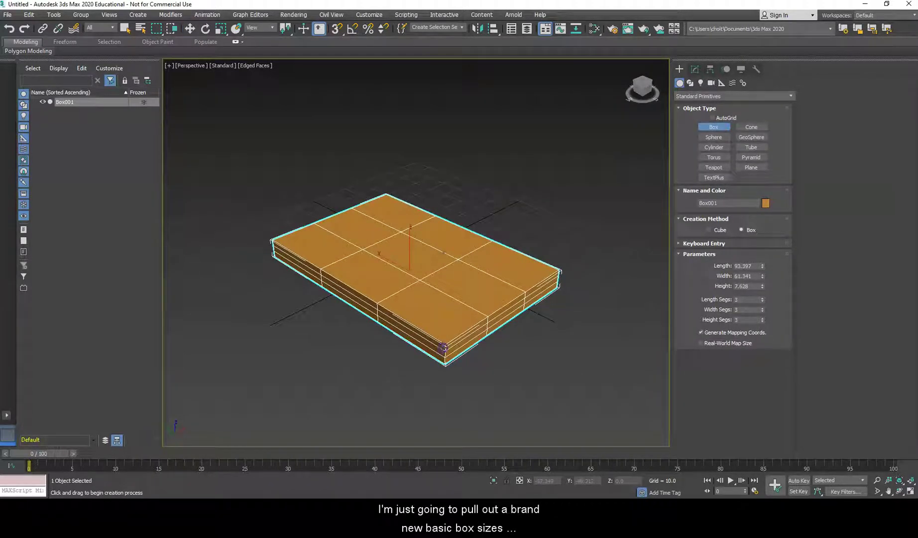
pyautogui.click(443, 346)
pyautogui.keyDown('alt'); pyautogui.moveTo(401, 259); pyautogui.dragTo(435, 270, button='middle'); pyautogui.keyUp('alt')
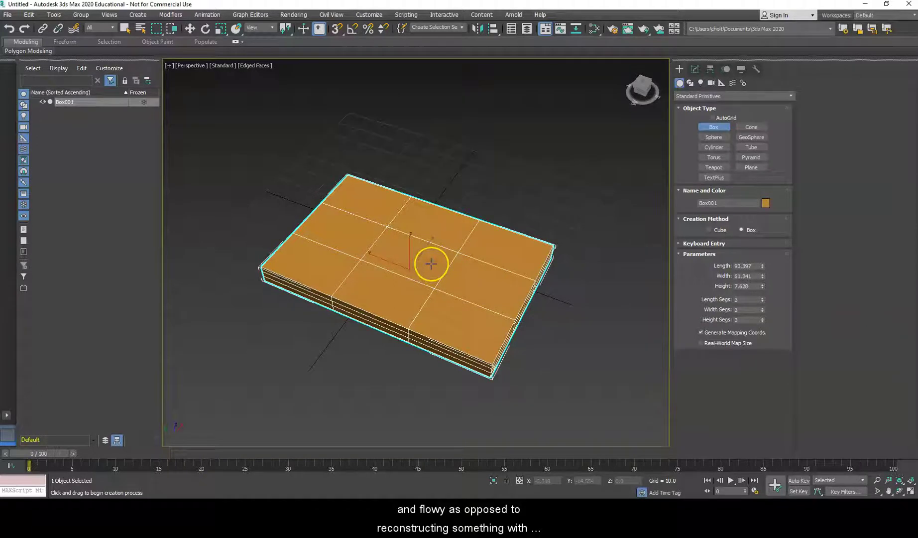
pyautogui.moveTo(432, 262)
pyautogui.keyDown('alt'); pyautogui.mouseDown(button='middle')
pyautogui.moveTo(281, 217)
pyautogui.moveTo(450, 259)
pyautogui.mouseUp(button='middle'); pyautogui.keyUp('alt')
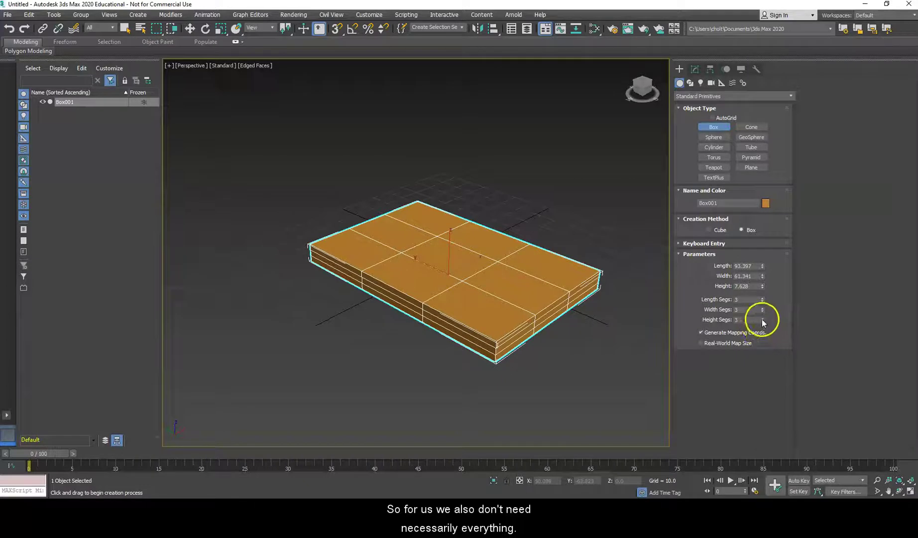
# Step: Set the box's Height Segs to 1 and keep Width Segs at 3
pyautogui.moveTo(763, 318); pyautogui.dragTo(764, 322)
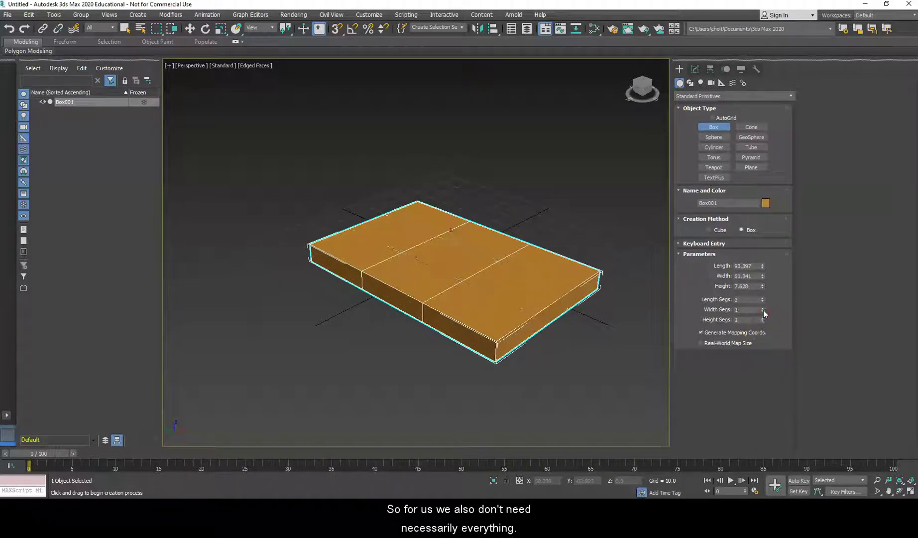
pyautogui.click(763, 311)
pyautogui.click(763, 307)
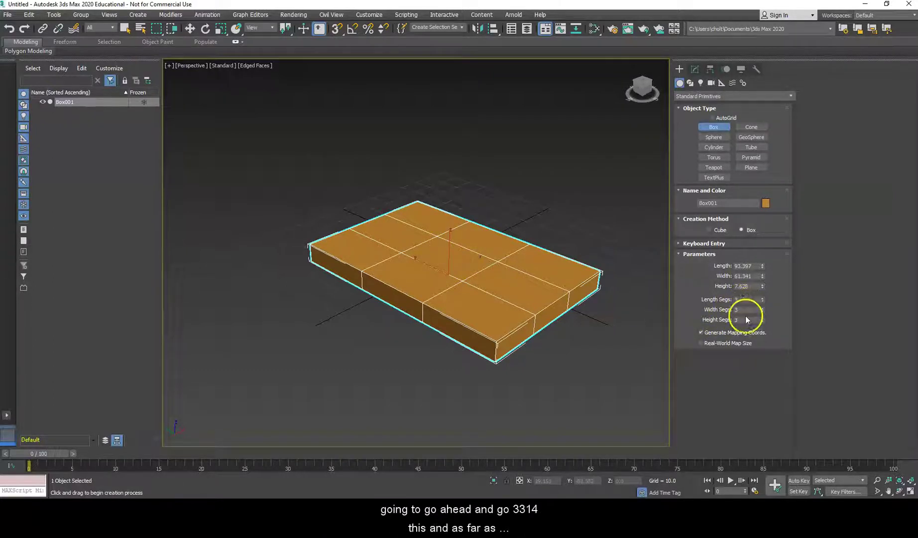
# Step: Enter Length 100, Width 60 and Height 7 for Box001
pyautogui.doubleClick(749, 265)
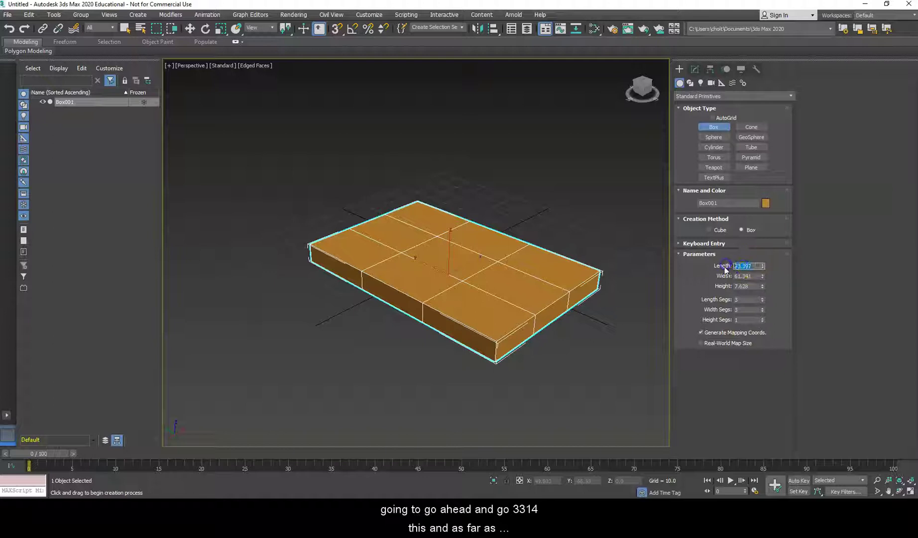
pyautogui.write('100')
pyautogui.press('Return')
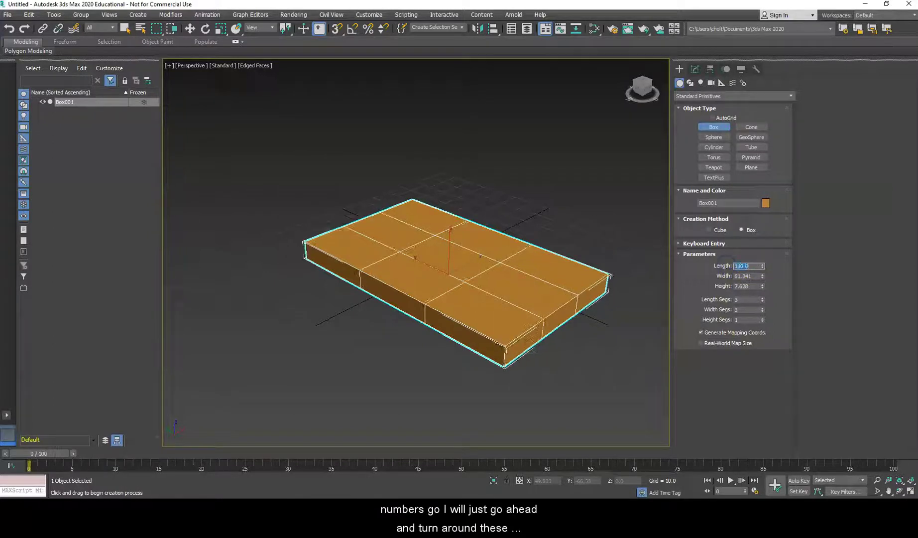
pyautogui.press('Tab')
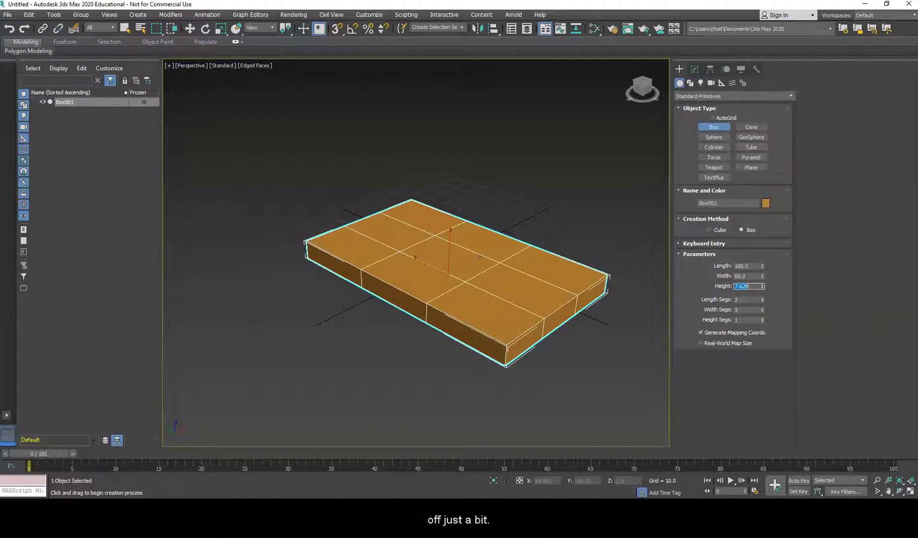
pyautogui.write('7')
pyautogui.press('Return')
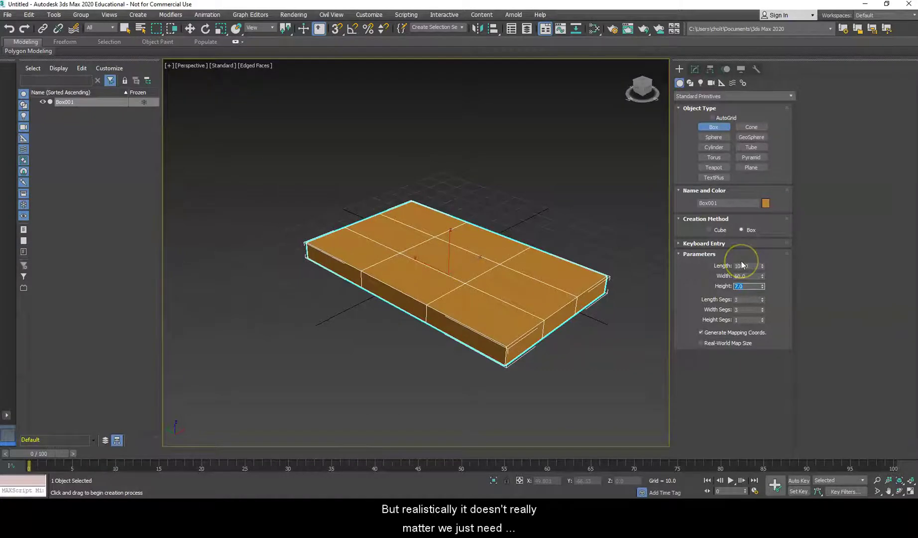
pyautogui.write('10')
pyautogui.press('Return')
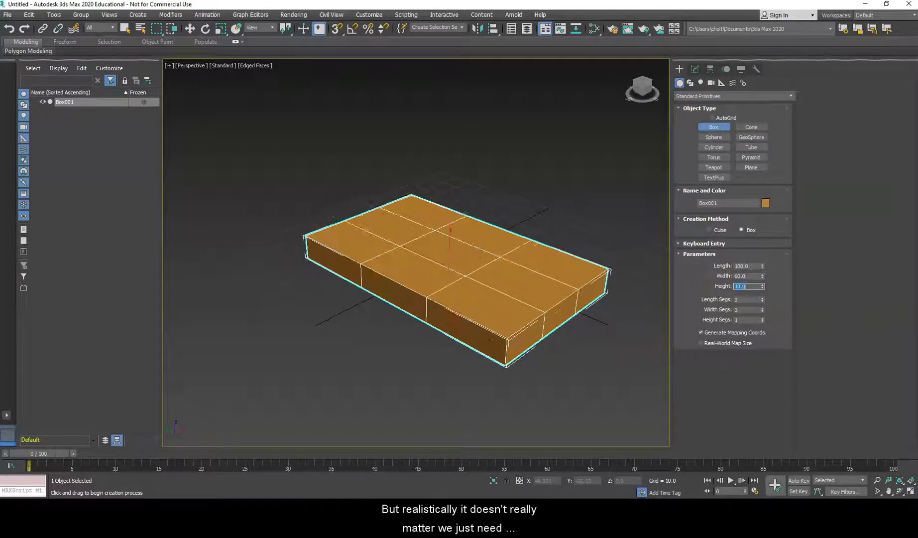
pyautogui.write('7')
pyautogui.press('Return')
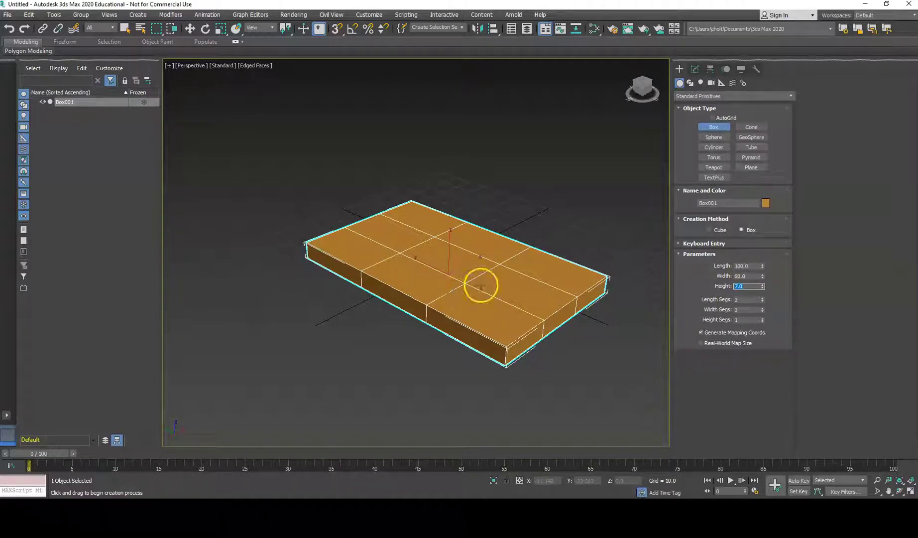
pyautogui.doubleClick(744, 266)
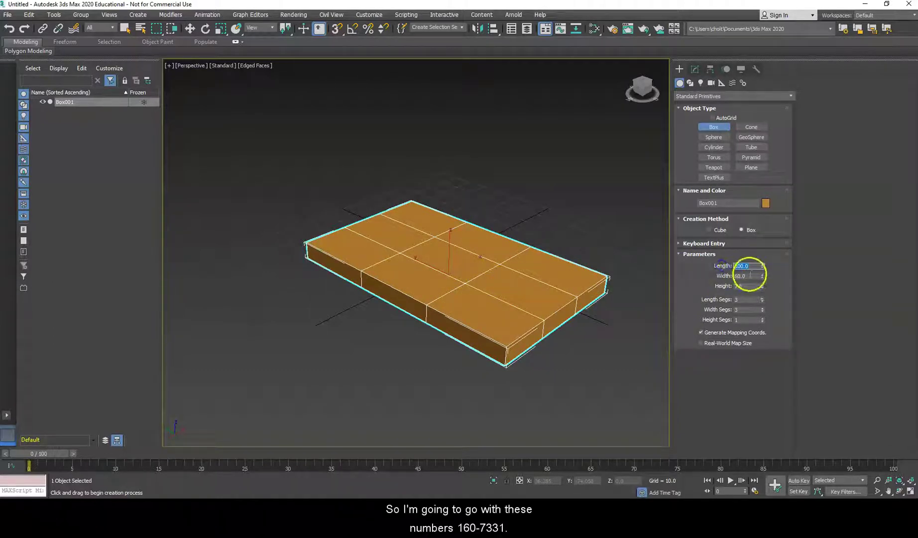
pyautogui.doubleClick(744, 286)
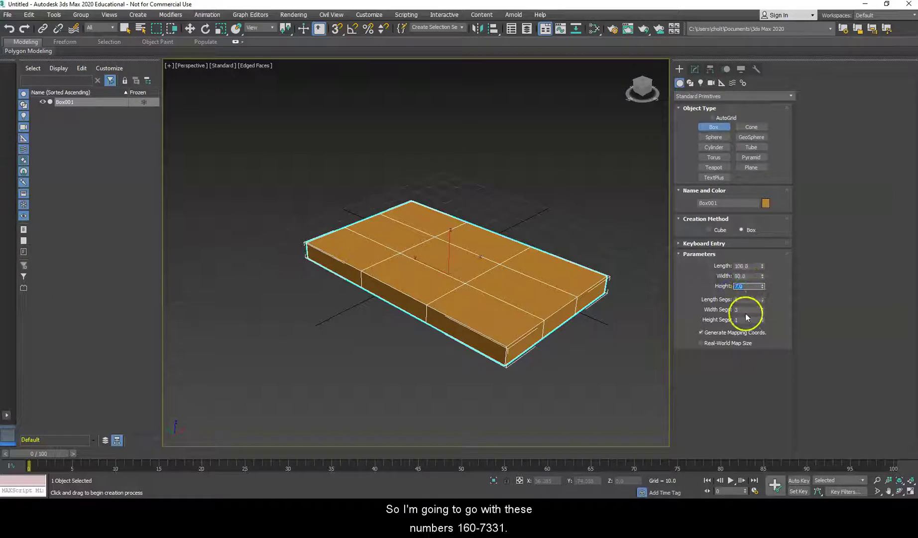
# Step: Convert Box001 to an Editable Poly from the right-click quad menu
pyautogui.rightClick(436, 266)
pyautogui.rightClick(501, 278)
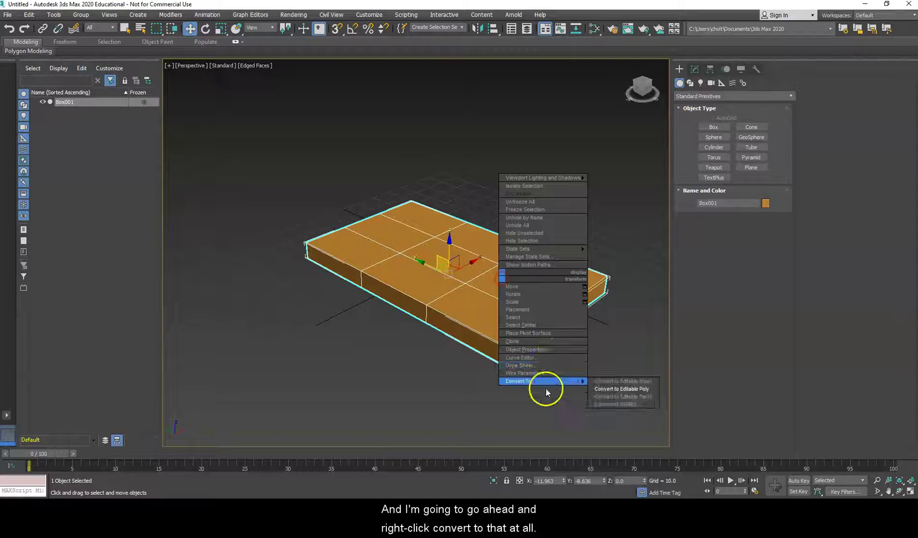
pyautogui.moveTo(585, 381)
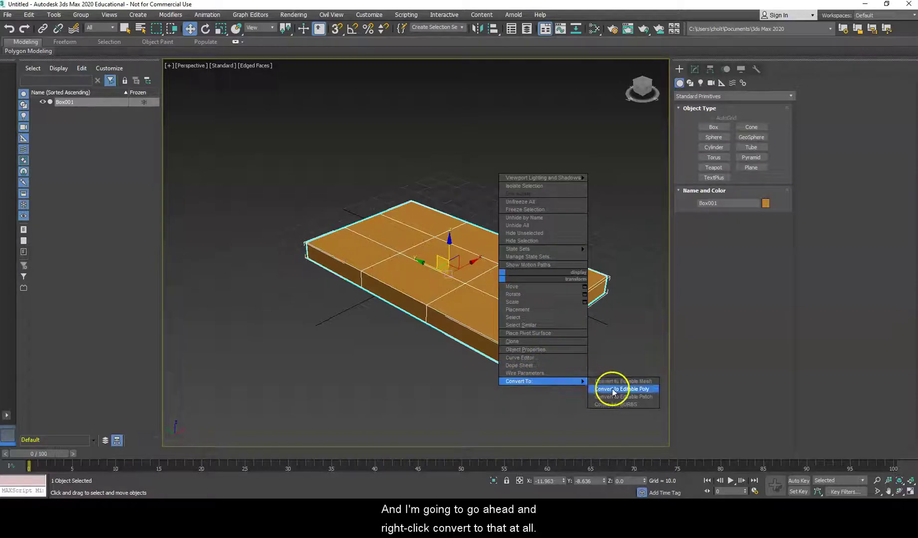
pyautogui.click(611, 388)
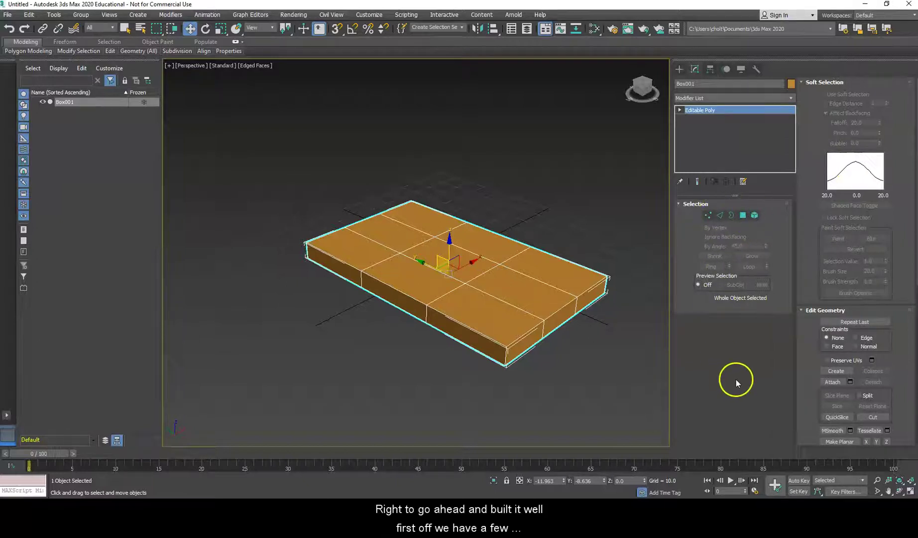
# Step: Cycle through the Vertex, Edge, Border, Polygon and Element levels, ending on Polygon
pyautogui.click(707, 215)
pyautogui.press('3')
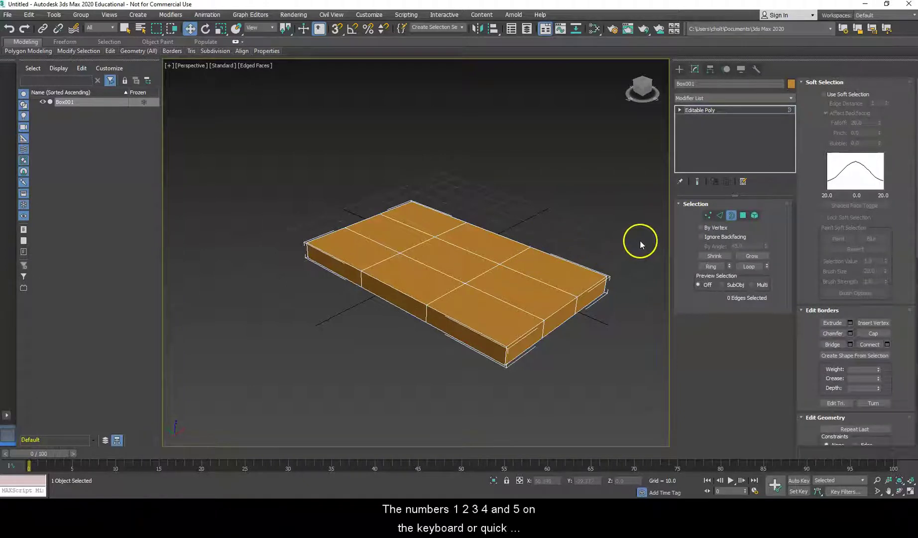
pyautogui.press('4')
pyautogui.press('5')
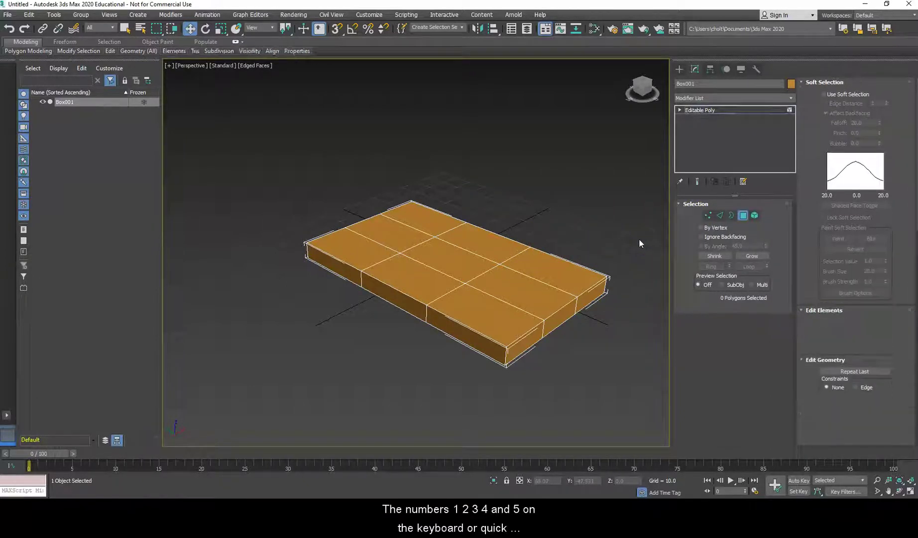
pyautogui.press('1')
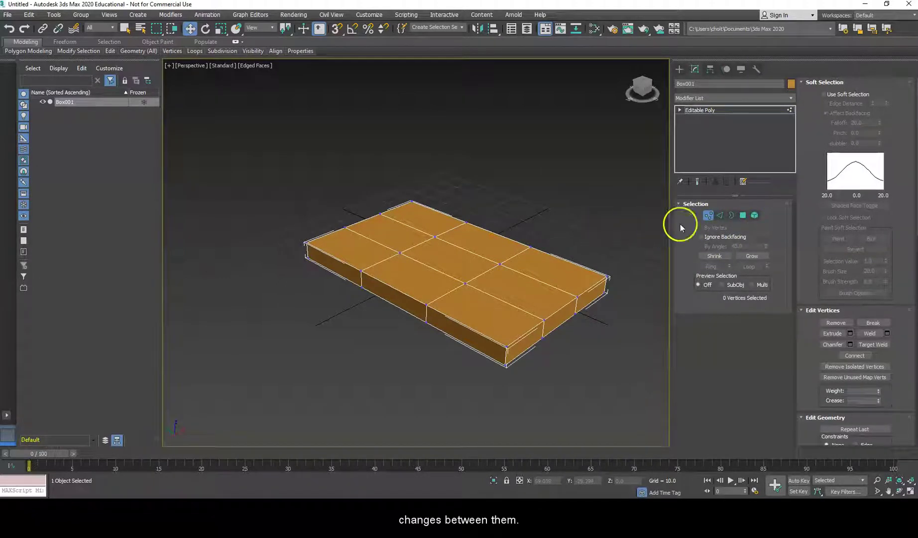
pyautogui.press('3')
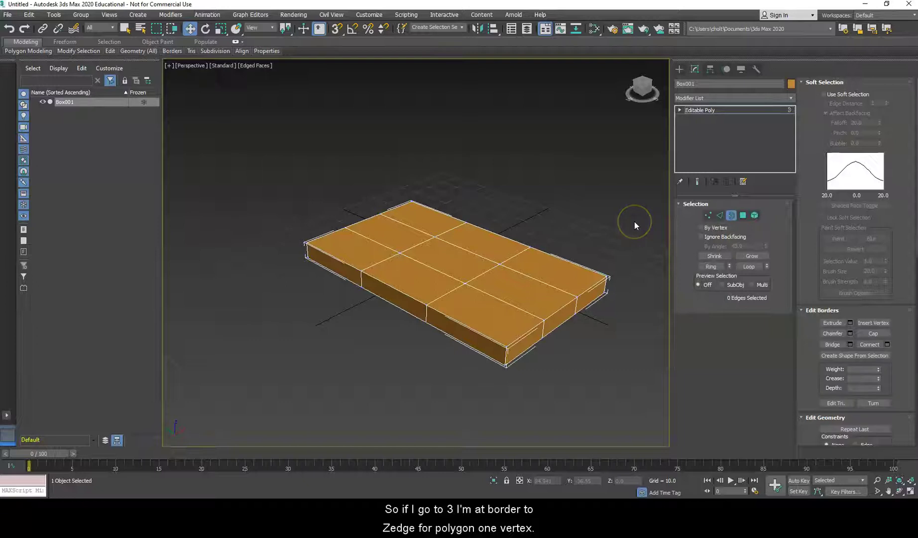
pyautogui.press('4')
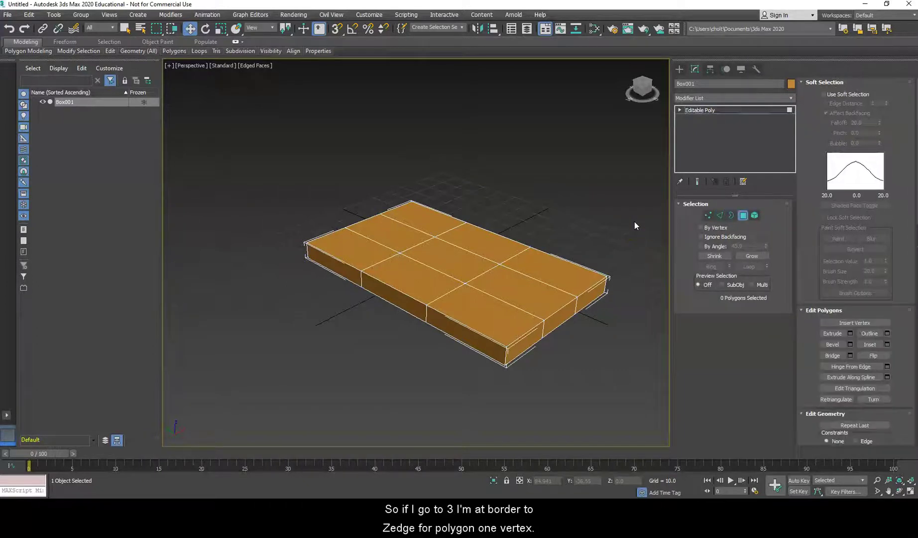
pyautogui.press('5')
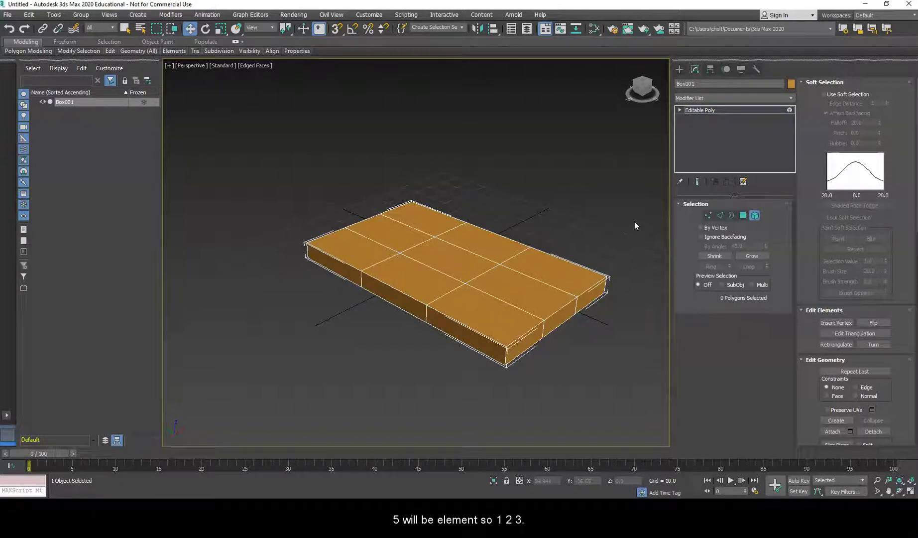
pyautogui.press('1')
pyautogui.press('2')
pyautogui.press('3')
pyautogui.press('4')
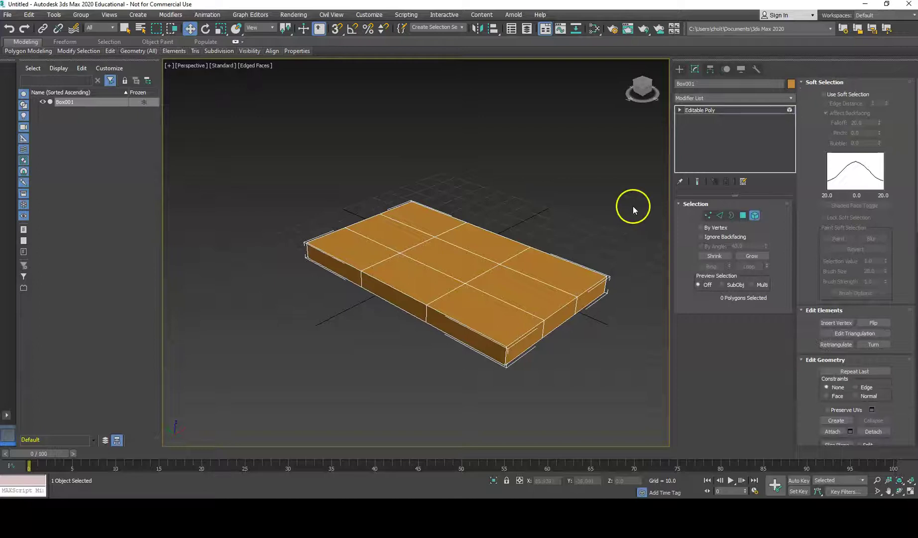
# Step: Select the centre top polygon and uniformly scale it up to cover most of the top
pyautogui.click(449, 259)
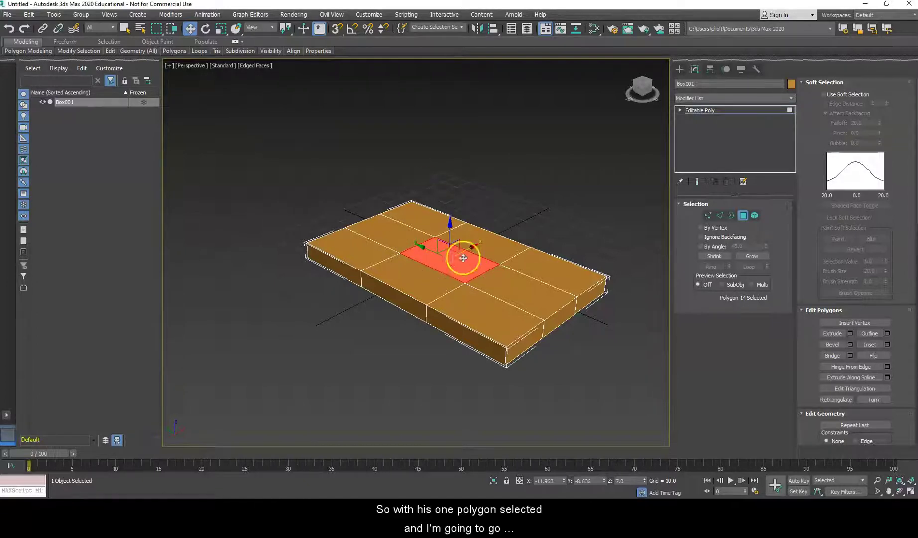
pyautogui.click(220, 29)
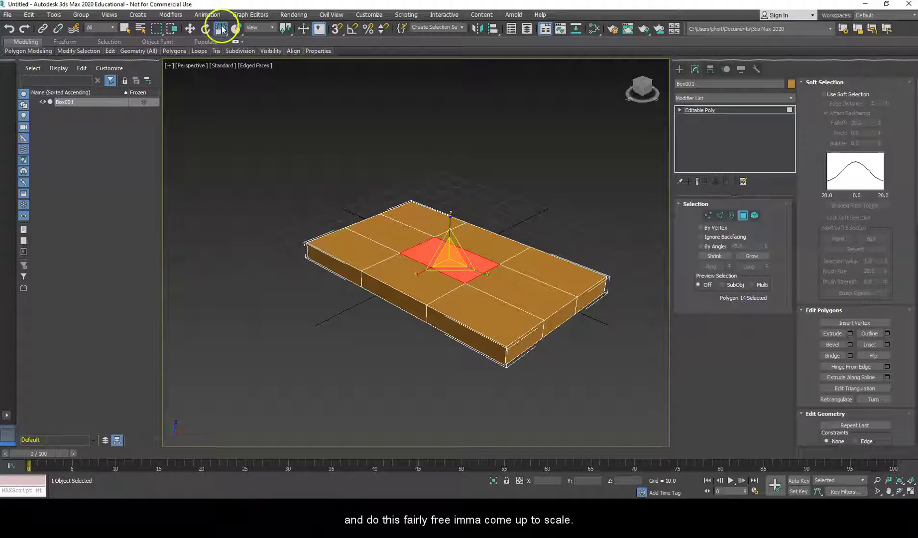
pyautogui.moveTo(479, 274)
pyautogui.mouseDown()
pyautogui.moveTo(463, 269)
pyautogui.moveTo(487, 273)
pyautogui.moveTo(505, 293)
pyautogui.moveTo(418, 268)
pyautogui.moveTo(401, 284)
pyautogui.moveTo(446, 269)
pyautogui.moveTo(488, 273)
pyautogui.mouseUp()
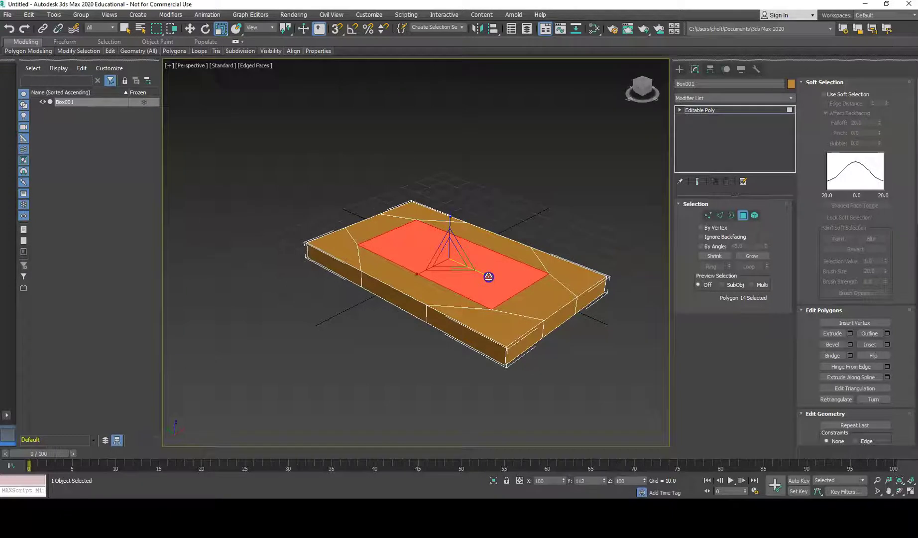
pyautogui.moveTo(420, 275); pyautogui.dragTo(415, 276)
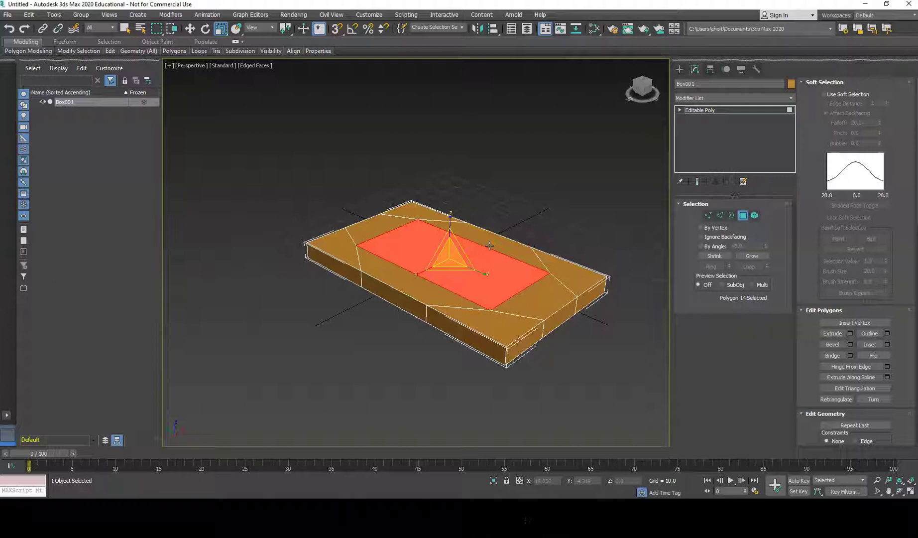
pyautogui.moveTo(490, 246)
pyautogui.mouseDown()
pyautogui.moveTo(461, 250)
pyautogui.moveTo(483, 251)
pyautogui.moveTo(492, 242)
pyautogui.mouseUp()
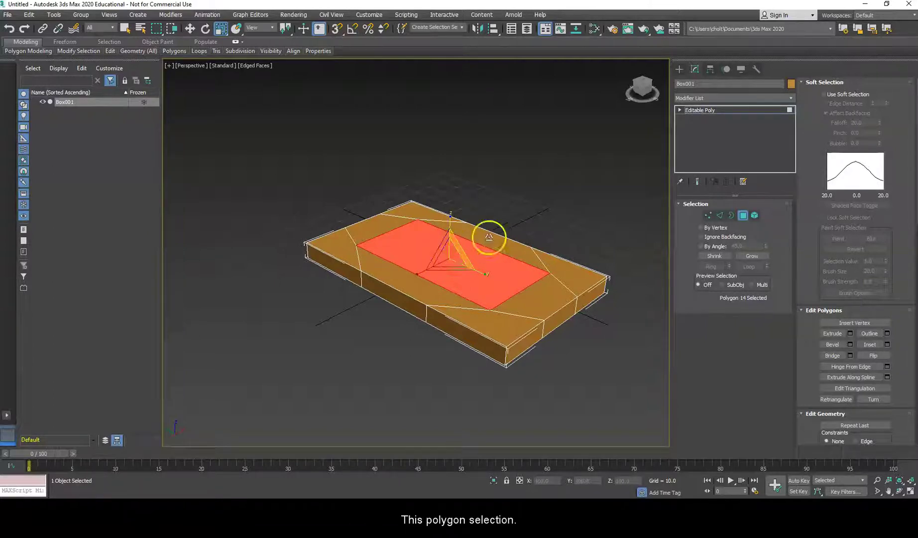
# Step: Bevel Polygon 14 downward into the slab to form a shallow recess
pyautogui.click(820, 83)
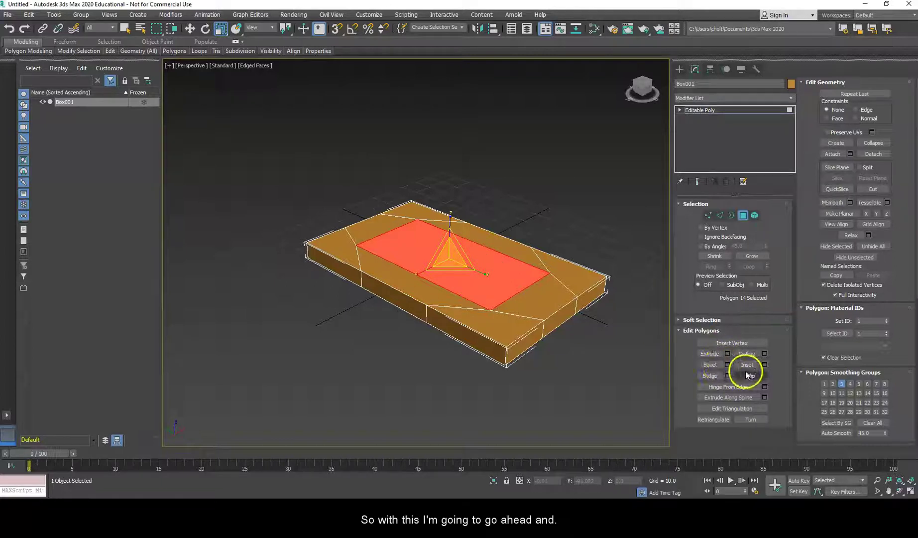
pyautogui.click(711, 364)
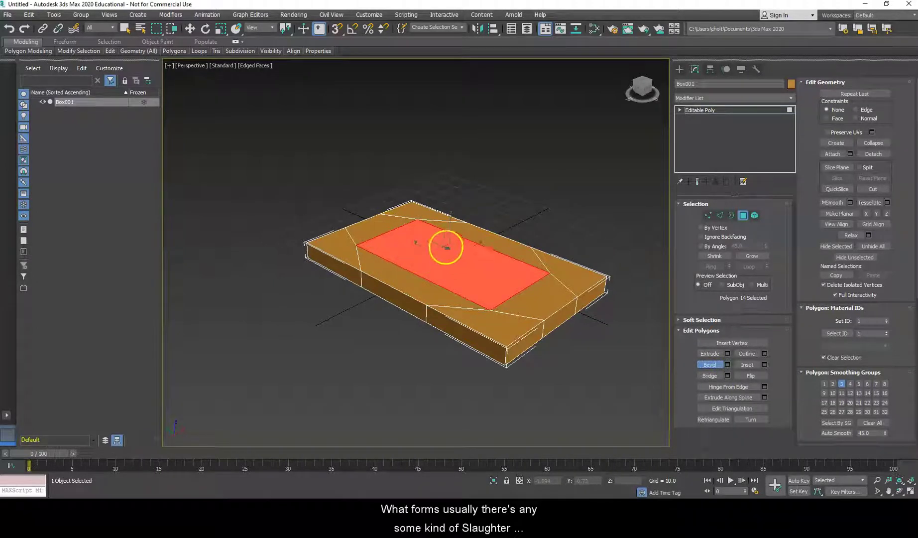
pyautogui.moveTo(455, 256); pyautogui.dragTo(455, 264)
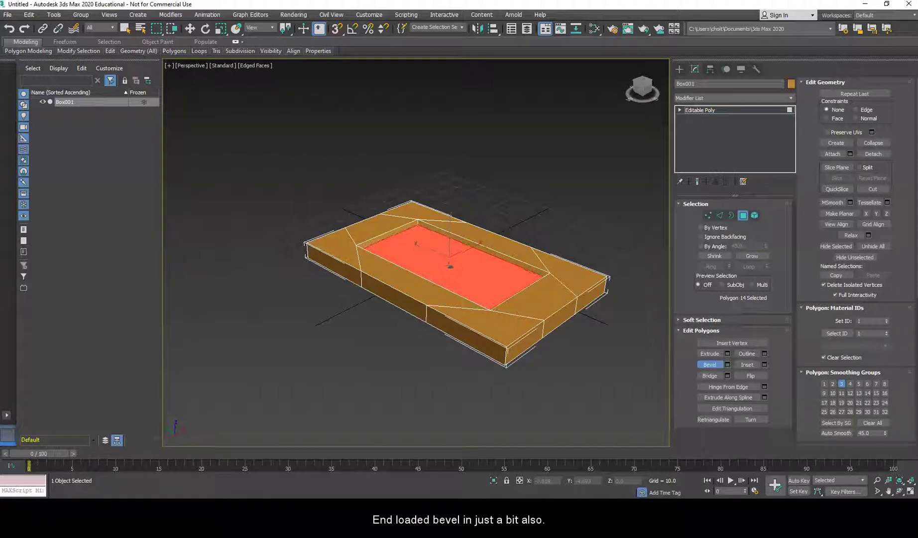
pyautogui.click(638, 241)
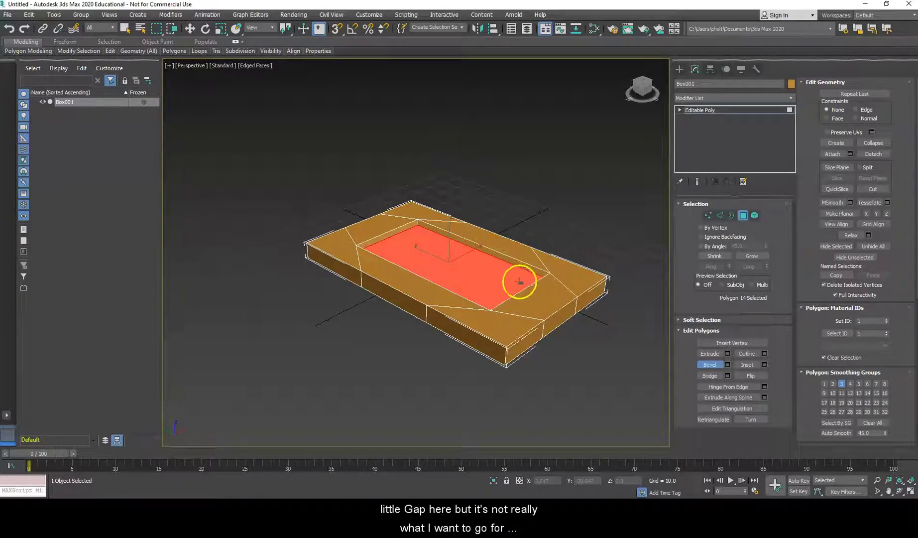
# Step: Inset the recessed polygon, undo it, and redo the inset with a thinner border
pyautogui.click(747, 364)
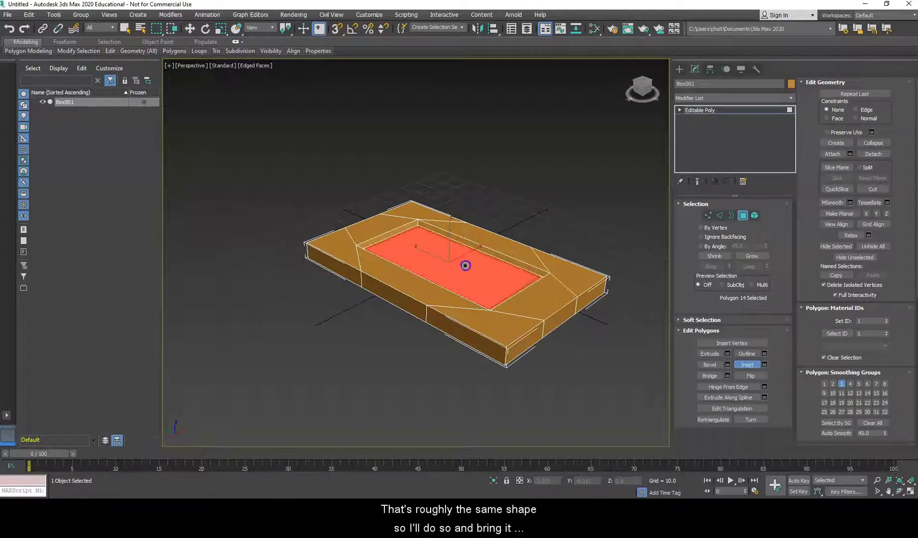
pyautogui.moveTo(466, 266); pyautogui.dragTo(464, 267)
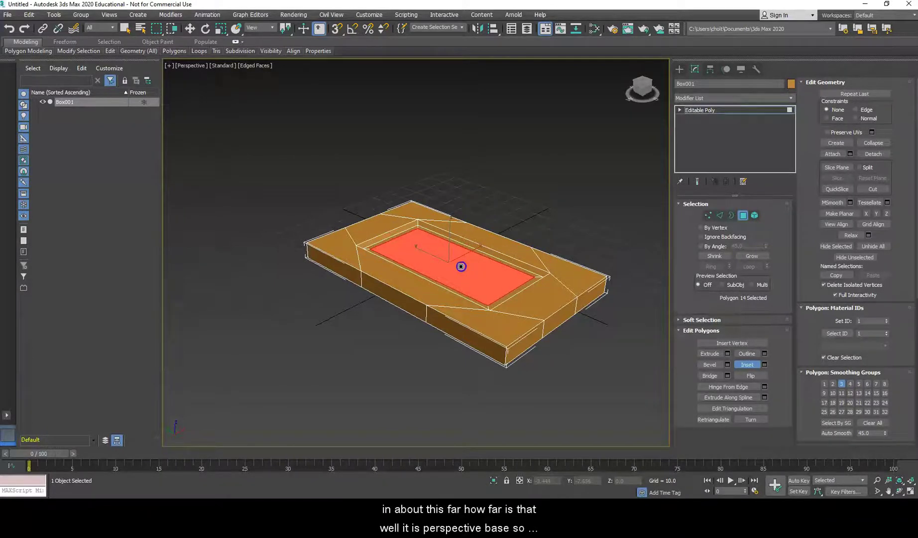
pyautogui.keyDown('alt'); pyautogui.moveTo(465, 262); pyautogui.dragTo(292, 196, button='middle'); pyautogui.keyUp('alt')
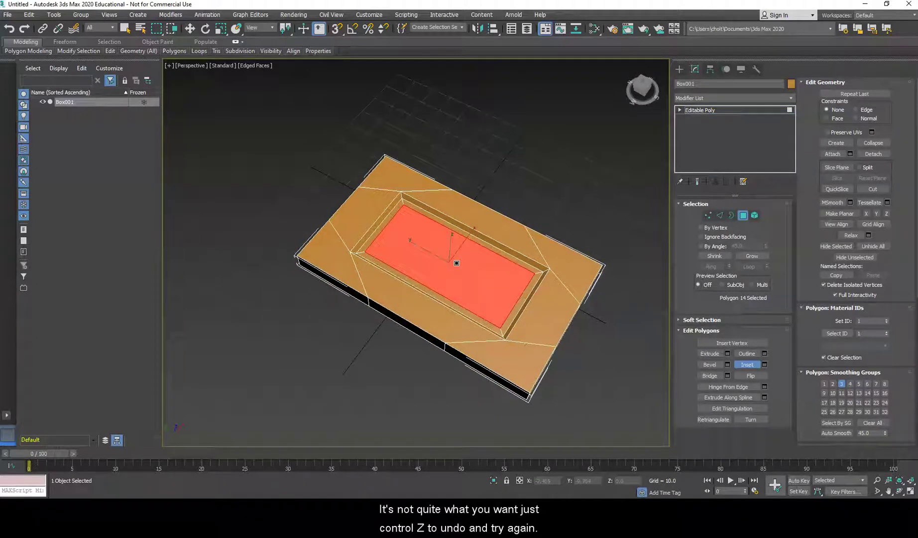
pyautogui.hotkey('ctrl', 'z')
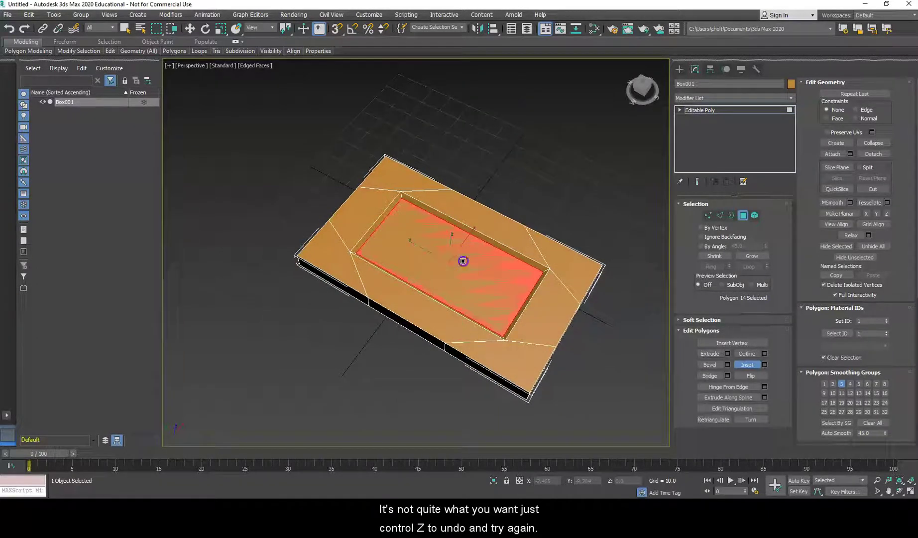
pyautogui.moveTo(463, 261); pyautogui.dragTo(460, 262)
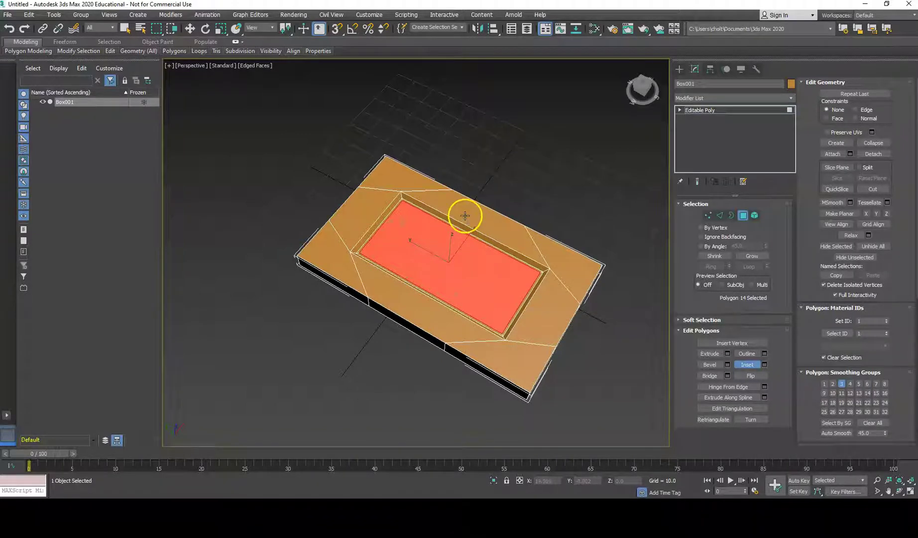
pyautogui.click(708, 353)
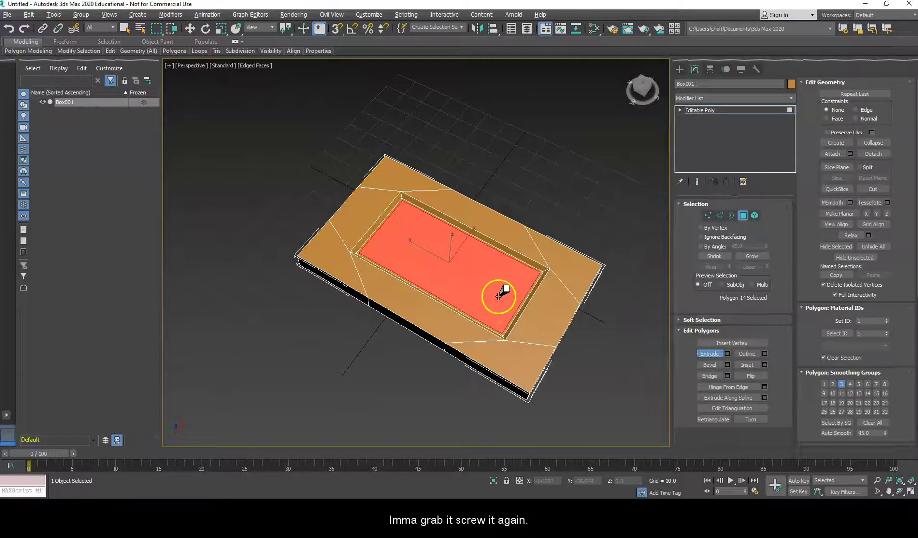
# Step: Extrude the inner polygon up into a raised block and inset its top face
pyautogui.moveTo(497, 289); pyautogui.dragTo(479, 268)
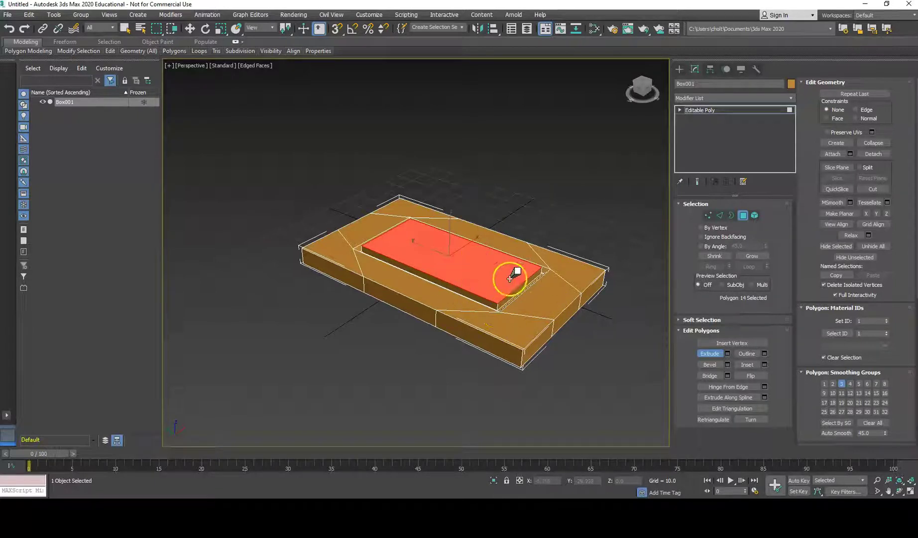
pyautogui.click(747, 364)
pyautogui.moveTo(484, 271); pyautogui.dragTo(463, 287)
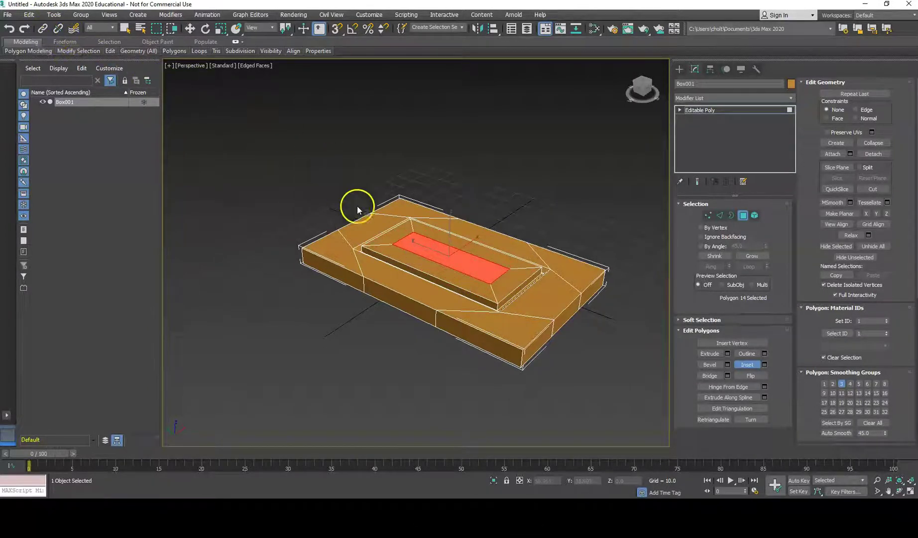
# Step: Shift the raised block's small top face slightly sideways along X
pyautogui.press('w')
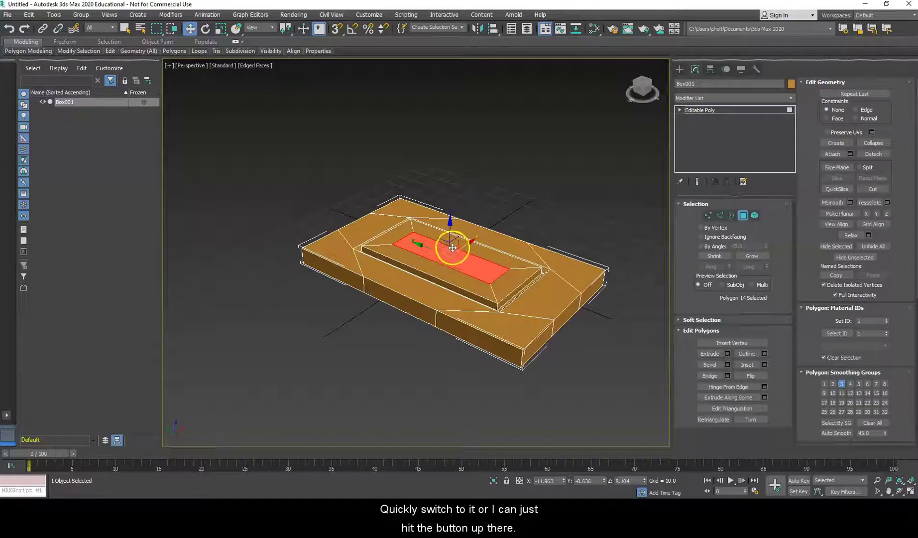
pyautogui.click(190, 28)
pyautogui.moveTo(472, 240); pyautogui.dragTo(484, 235)
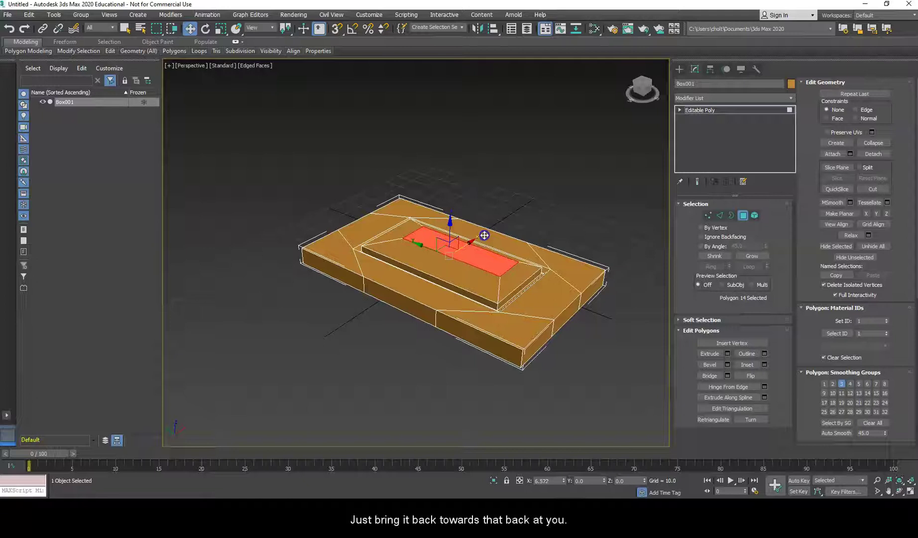
pyautogui.moveTo(485, 236); pyautogui.dragTo(486, 235)
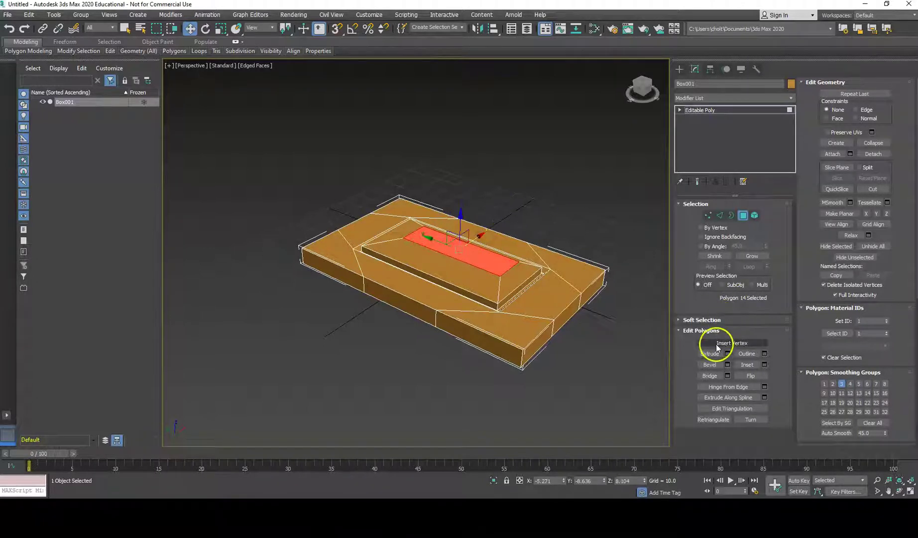
pyautogui.click(710, 353)
# Step: Extrude the top face into a tall column and slide its top along X to lean it
pyautogui.moveTo(461, 250); pyautogui.dragTo(467, 65)
pyautogui.keyDown('alt'); pyautogui.moveTo(567, 164); pyautogui.dragTo(478, 194, button='middle'); pyautogui.keyUp('alt')
pyautogui.press('w')
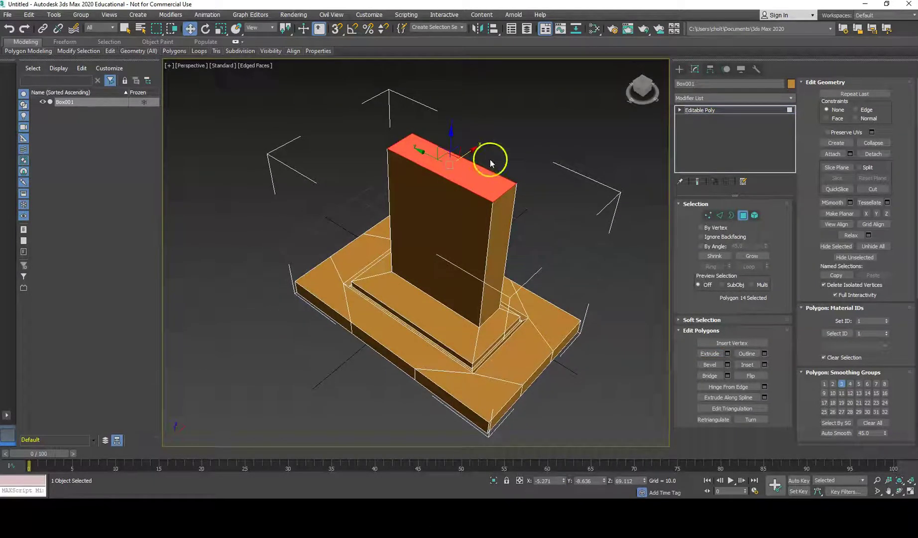
pyautogui.moveTo(476, 149); pyautogui.dragTo(486, 144)
pyautogui.moveTo(508, 160)
pyautogui.keyDown('alt'); pyautogui.mouseDown(button='middle')
pyautogui.moveTo(536, 175)
pyautogui.moveTo(496, 156)
pyautogui.mouseUp(button='middle'); pyautogui.keyUp('alt')
pyautogui.moveTo(476, 144)
pyautogui.mouseDown()
pyautogui.moveTo(494, 145)
pyautogui.moveTo(487, 149)
pyautogui.mouseUp()
# Step: Extrude another taller segment and shift its top face slightly along X
pyautogui.click(710, 353)
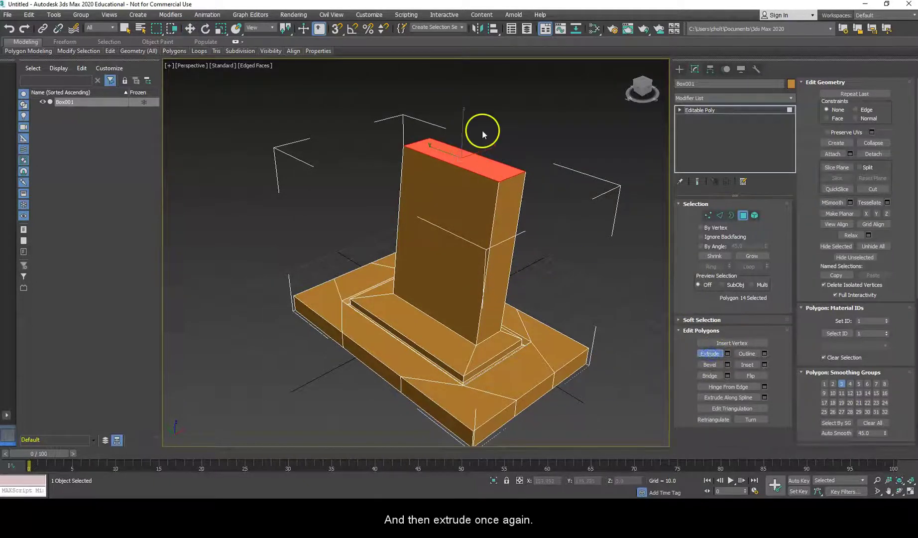
pyautogui.scroll(-5, 536, 115)
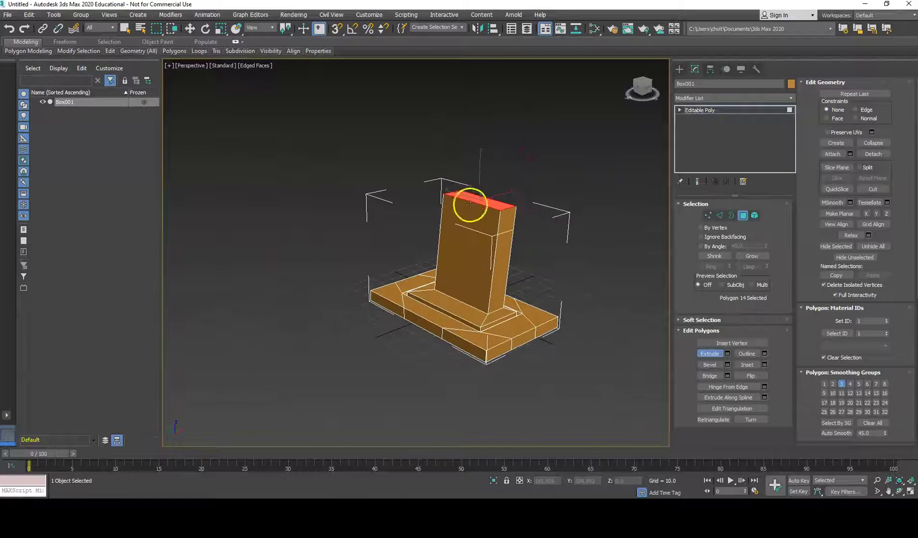
pyautogui.moveTo(488, 181); pyautogui.dragTo(506, 99)
pyautogui.press('w')
pyautogui.moveTo(501, 145); pyautogui.dragTo(504, 143)
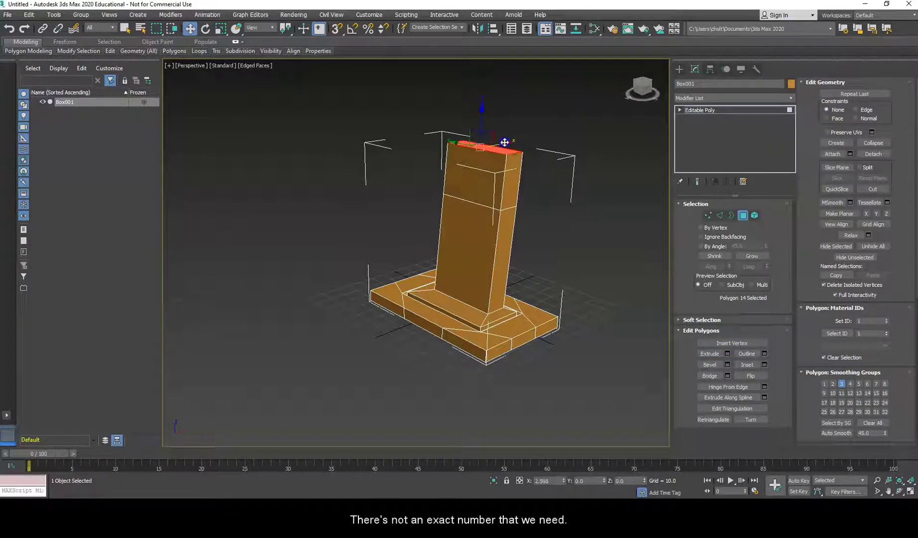
# Step: Add a final extrusion to lengthen the column, then exit Polygon sub-object mode
pyautogui.click(710, 353)
pyautogui.moveTo(513, 141); pyautogui.dragTo(513, 118)
pyautogui.moveTo(522, 144)
pyautogui.keyDown('alt'); pyautogui.mouseDown(button='middle')
pyautogui.moveTo(529, 149)
pyautogui.moveTo(498, 149)
pyautogui.moveTo(517, 149)
pyautogui.mouseUp(button='middle'); pyautogui.keyUp('alt')
pyautogui.click(479, 133)
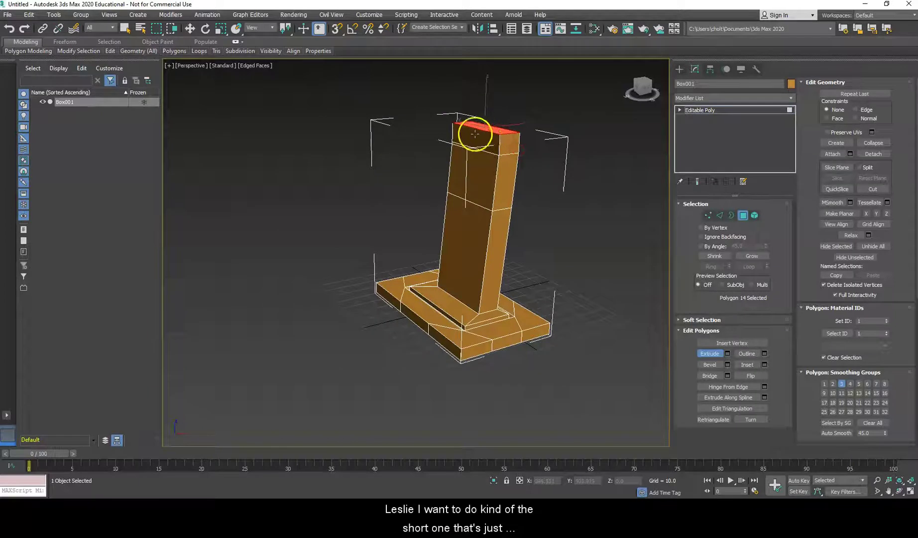
pyautogui.click(744, 216)
pyautogui.press('w')
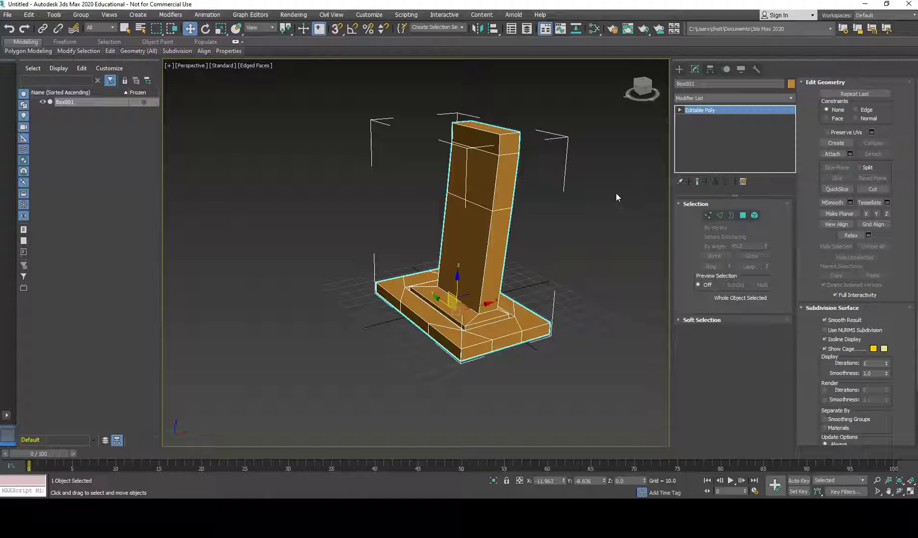
pyautogui.keyDown('alt'); pyautogui.moveTo(576, 179); pyautogui.dragTo(612, 184, button='middle'); pyautogui.keyUp('alt')
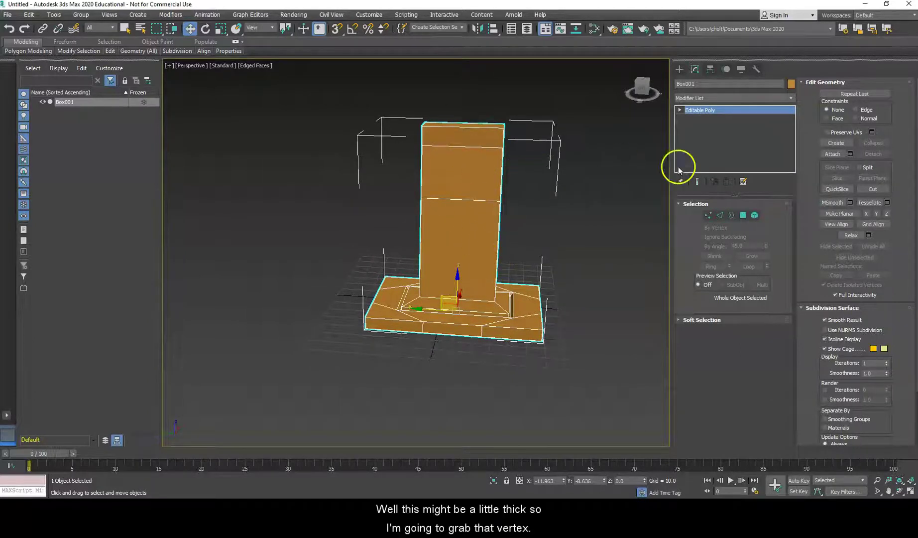
# Step: In Vertex mode, box-select the column's upper vertices
pyautogui.click(707, 215)
pyautogui.keyDown('alt'); pyautogui.moveTo(440, 102); pyautogui.dragTo(451, 92, button='middle'); pyautogui.keyUp('alt')
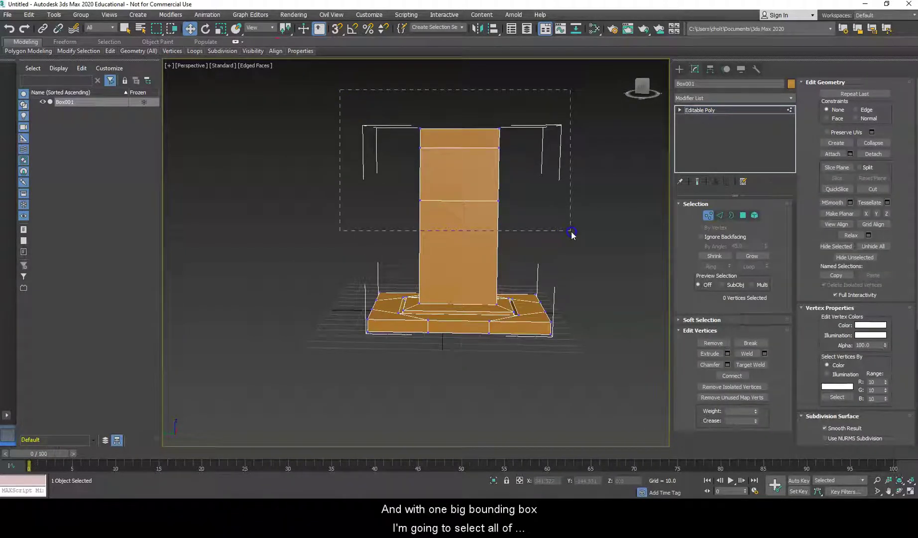
pyautogui.moveTo(571, 232); pyautogui.dragTo(571, 231)
pyautogui.keyDown('alt'); pyautogui.moveTo(572, 232); pyautogui.dragTo(522, 190, button='middle'); pyautogui.keyUp('alt')
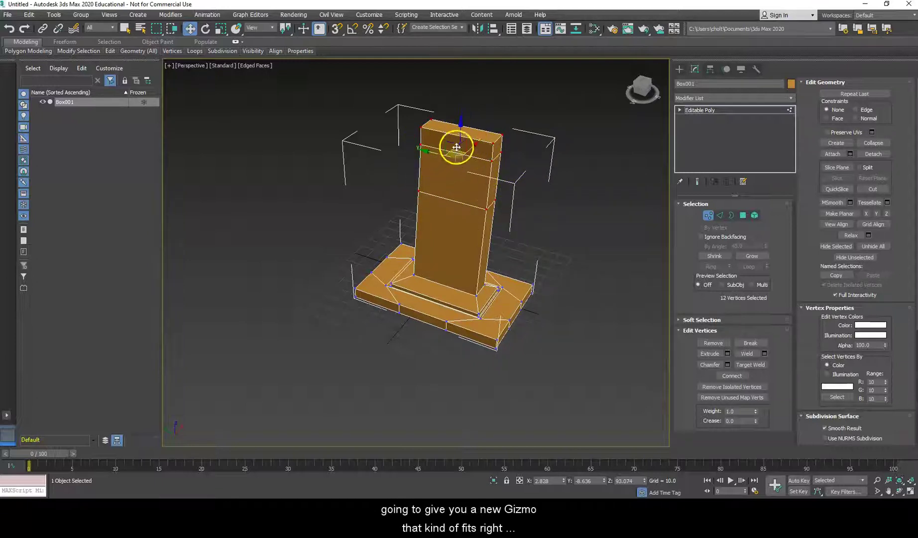
pyautogui.moveTo(460, 142)
pyautogui.keyDown('alt'); pyautogui.mouseDown(button='middle')
pyautogui.moveTo(456, 202)
pyautogui.moveTo(460, 146)
pyautogui.mouseUp(button='middle'); pyautogui.keyUp('alt')
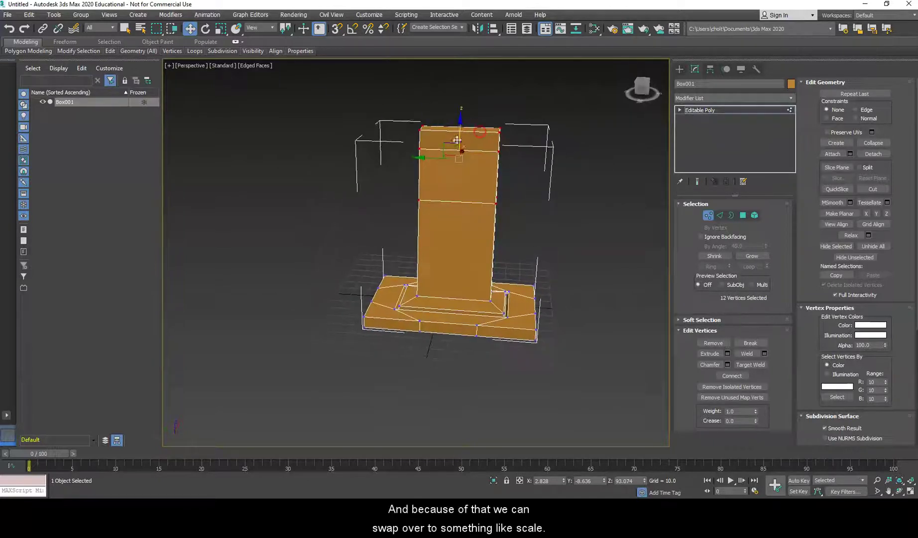
# Step: Uniform-scale the selected top vertices inward along Y and X to taper the column
pyautogui.click(222, 30)
pyautogui.click(221, 28)
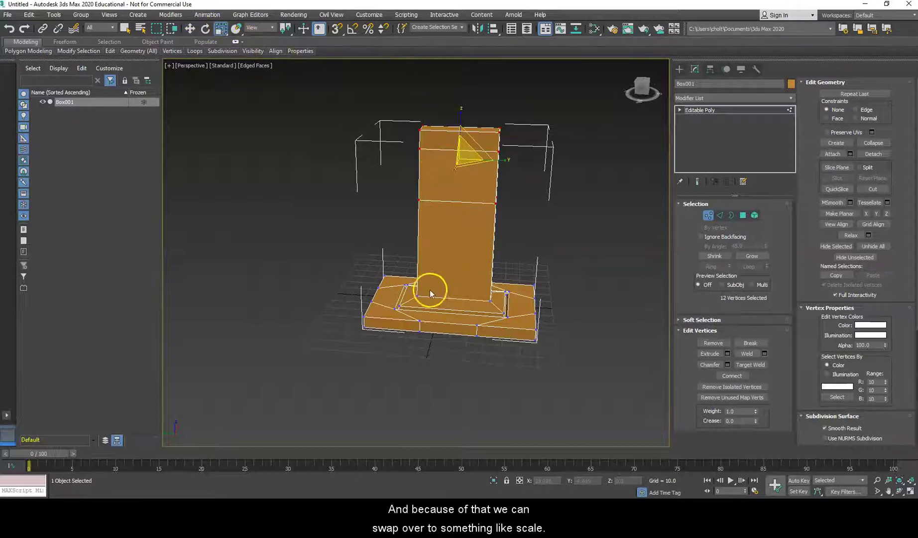
pyautogui.moveTo(371, 102)
pyautogui.keyDown('alt'); pyautogui.mouseDown(button='middle')
pyautogui.moveTo(353, 94)
pyautogui.moveTo(366, 99)
pyautogui.mouseUp(button='middle'); pyautogui.keyUp('alt')
pyautogui.moveTo(506, 161)
pyautogui.mouseDown()
pyautogui.moveTo(516, 165)
pyautogui.moveTo(494, 165)
pyautogui.mouseUp()
pyautogui.keyDown('alt'); pyautogui.moveTo(512, 179); pyautogui.dragTo(450, 199, button='middle'); pyautogui.keyUp('alt')
pyautogui.moveTo(505, 159); pyautogui.dragTo(490, 162)
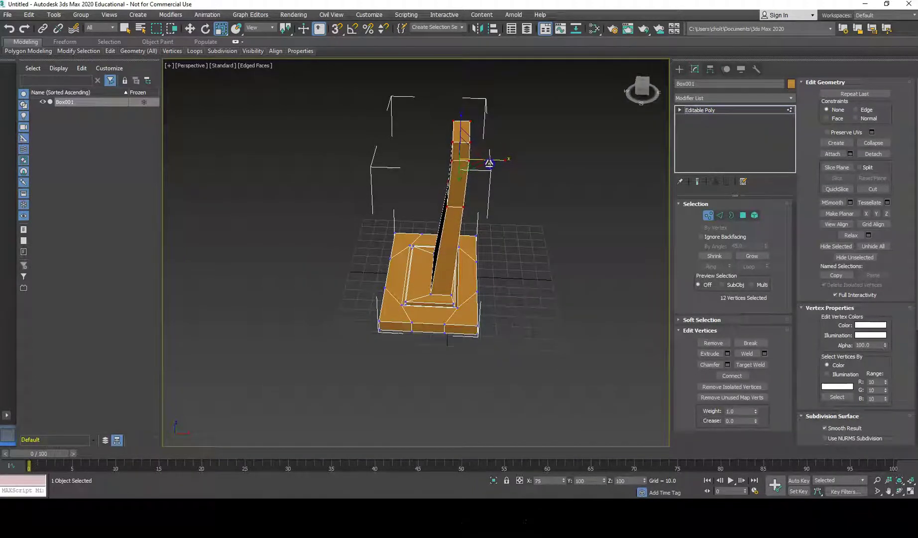
pyautogui.keyDown('alt'); pyautogui.moveTo(486, 163); pyautogui.dragTo(537, 188, button='middle'); pyautogui.keyUp('alt')
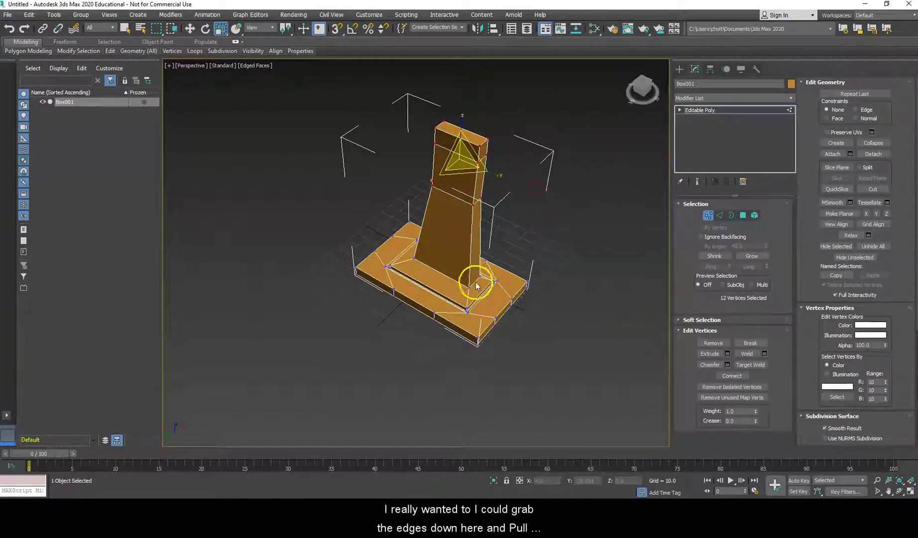
pyautogui.keyDown('alt'); pyautogui.moveTo(430, 259); pyautogui.dragTo(450, 264, button='middle'); pyautogui.keyUp('alt')
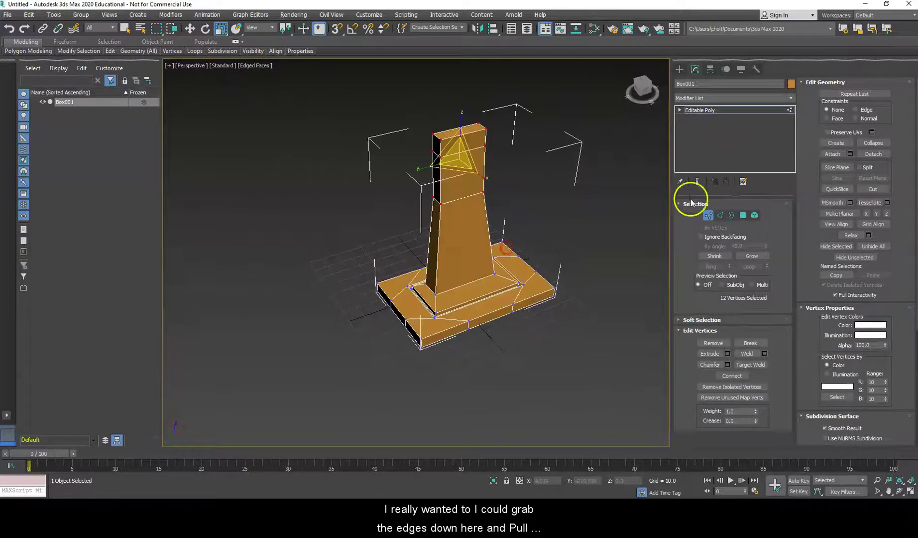
# Step: Select an edge at the column's base and try the move and rotate gizmos on it
pyautogui.click(720, 214)
pyautogui.click(433, 288)
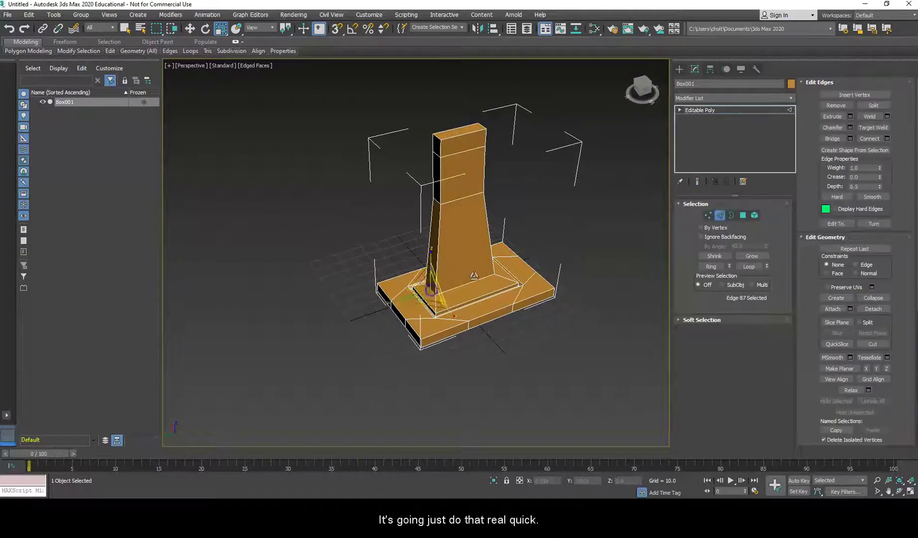
pyautogui.keyDown('alt'); pyautogui.moveTo(547, 262); pyautogui.dragTo(322, 200, button='middle'); pyautogui.keyUp('alt')
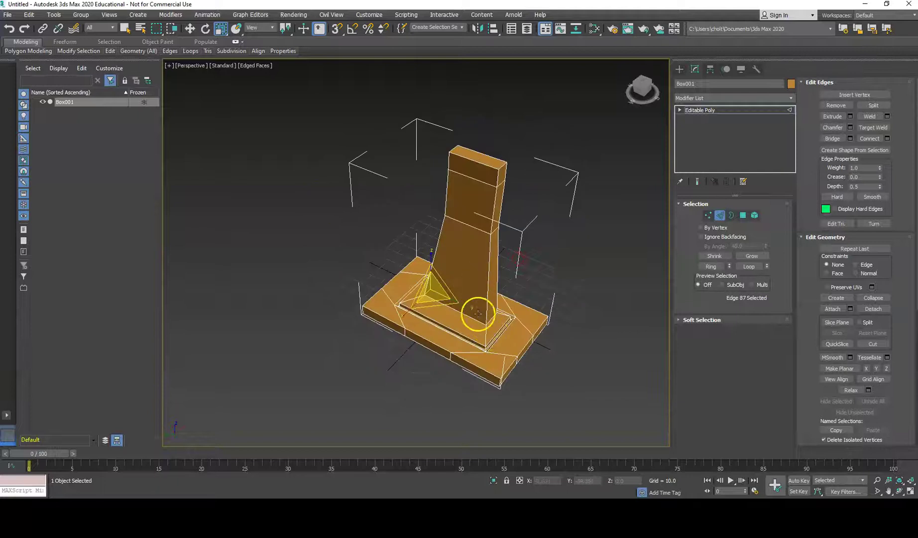
pyautogui.press('w')
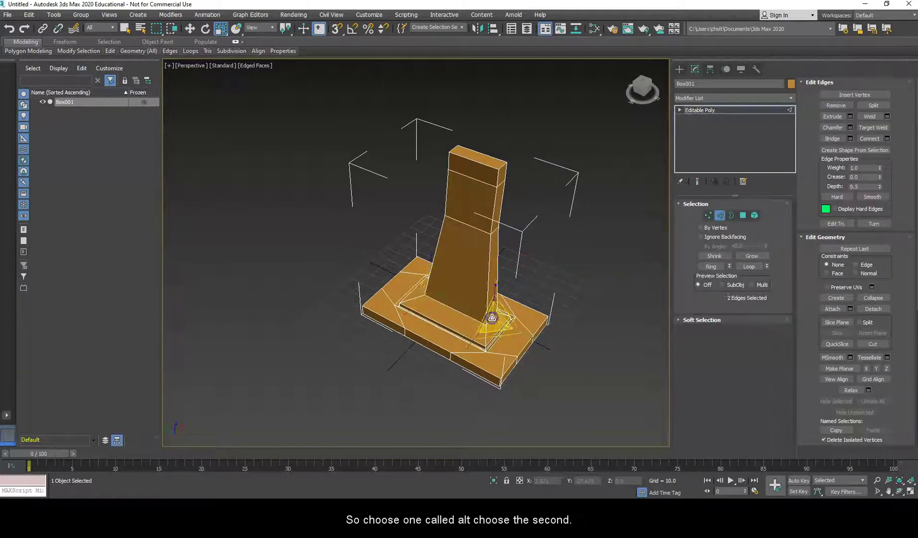
pyautogui.keyDown('alt'); pyautogui.moveTo(484, 302); pyautogui.dragTo(471, 277, button='middle'); pyautogui.keyUp('alt')
pyautogui.press('e')
pyautogui.keyDown('alt'); pyautogui.moveTo(578, 283); pyautogui.dragTo(597, 277, button='middle'); pyautogui.keyUp('alt')
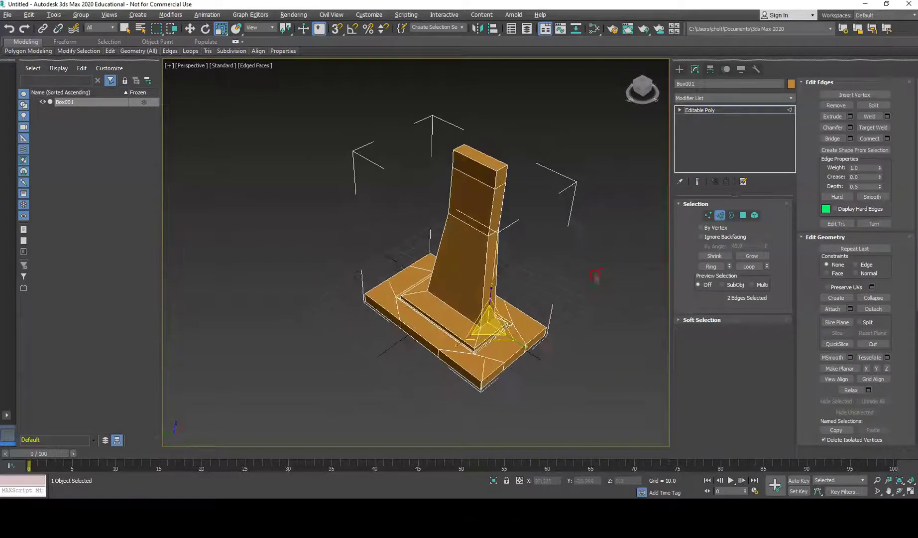
# Step: Return to Vertex mode and orbit to a near-front view of the column's foot
pyautogui.click(708, 216)
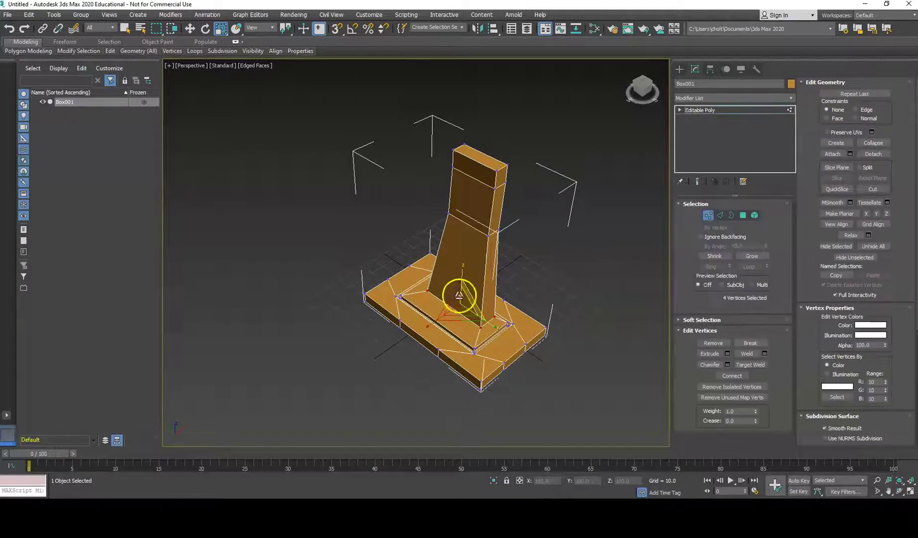
pyautogui.keyDown('alt'); pyautogui.moveTo(512, 292); pyautogui.dragTo(417, 290, button='middle'); pyautogui.keyUp('alt')
pyautogui.moveTo(474, 302); pyautogui.dragTo(480, 301)
pyautogui.keyDown('alt'); pyautogui.moveTo(508, 260); pyautogui.dragTo(433, 237, button='middle'); pyautogui.keyUp('alt')
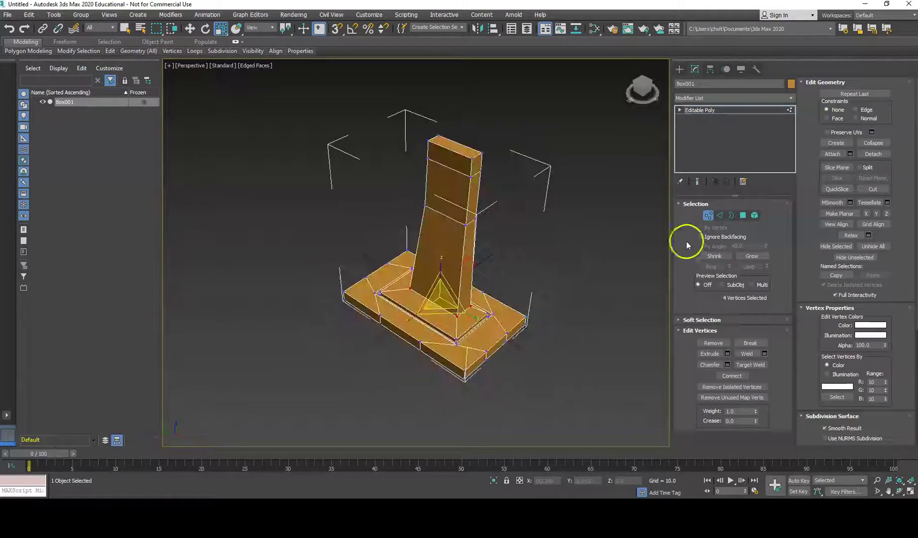
# Step: In Polygon mode, select the front face at the top of the column
pyautogui.click(742, 216)
pyautogui.click(454, 145)
pyautogui.keyDown('alt'); pyautogui.moveTo(587, 165); pyautogui.dragTo(552, 259, button='middle'); pyautogui.keyUp('alt')
pyautogui.click(586, 255)
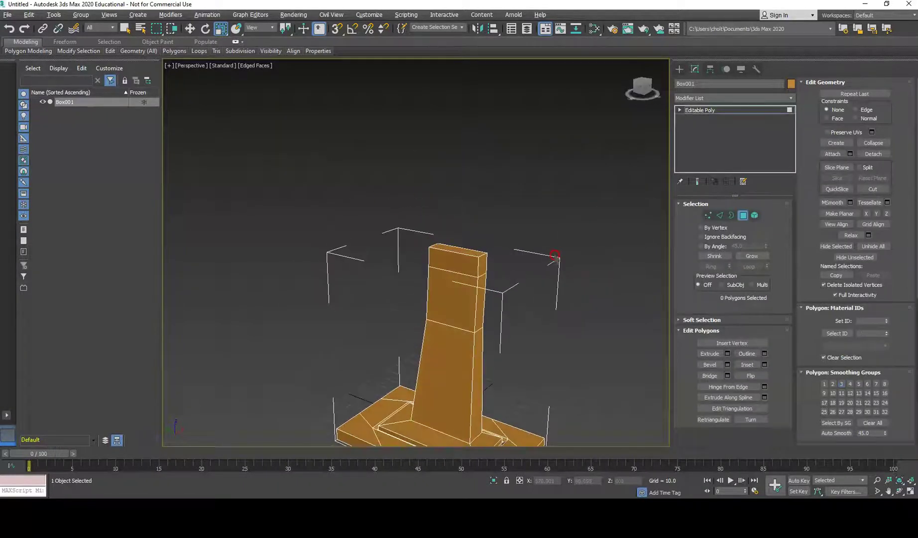
pyautogui.click(436, 265)
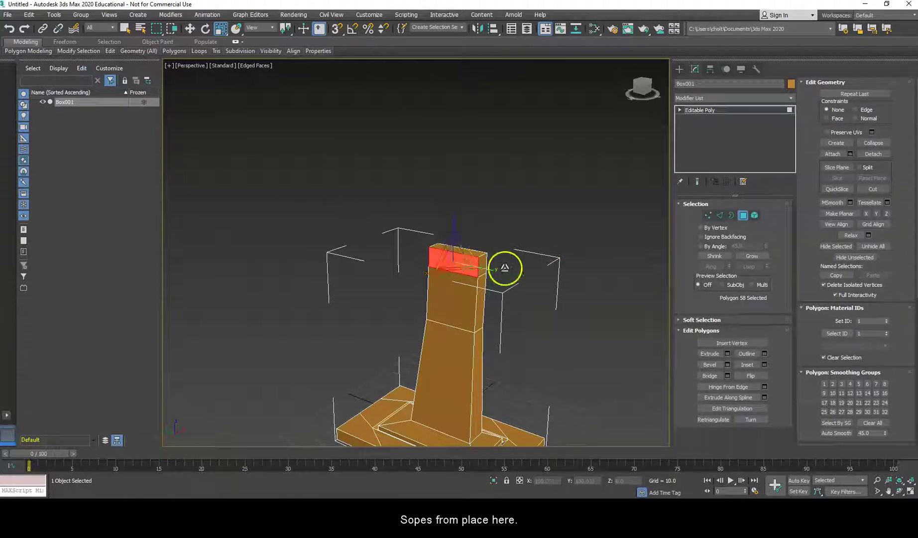
pyautogui.moveTo(444, 260)
pyautogui.keyDown('alt'); pyautogui.mouseDown(button='middle')
pyautogui.moveTo(406, 262)
pyautogui.moveTo(456, 255)
pyautogui.mouseUp(button='middle'); pyautogui.keyUp('alt')
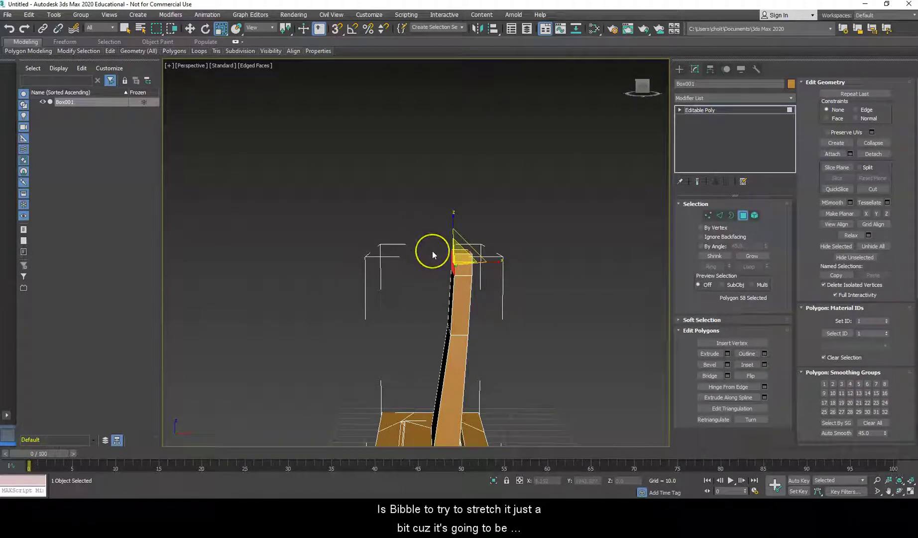
pyautogui.keyDown('alt'); pyautogui.moveTo(399, 240); pyautogui.dragTo(546, 267, button='middle'); pyautogui.keyUp('alt')
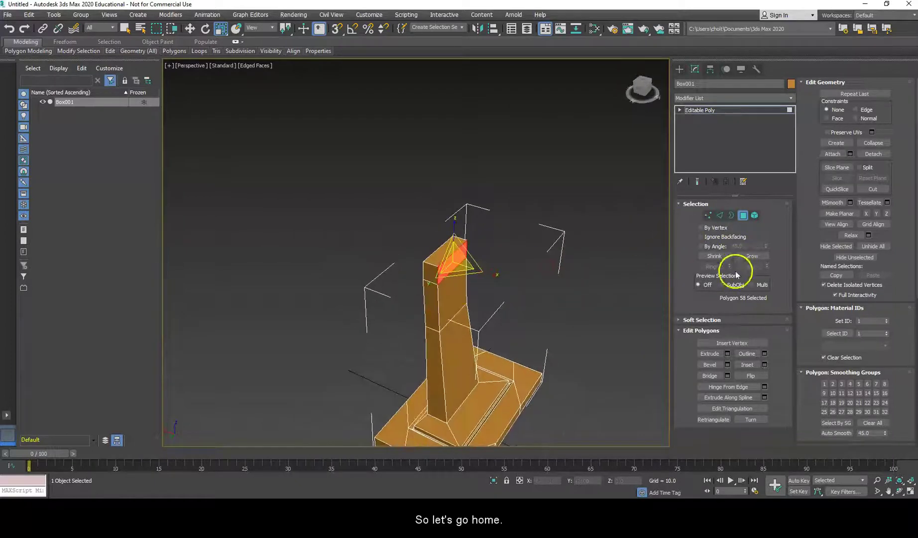
# Step: Bevel the selected face outward into a block extending forward from the column
pyautogui.click(712, 366)
pyautogui.moveTo(451, 264); pyautogui.dragTo(451, 255)
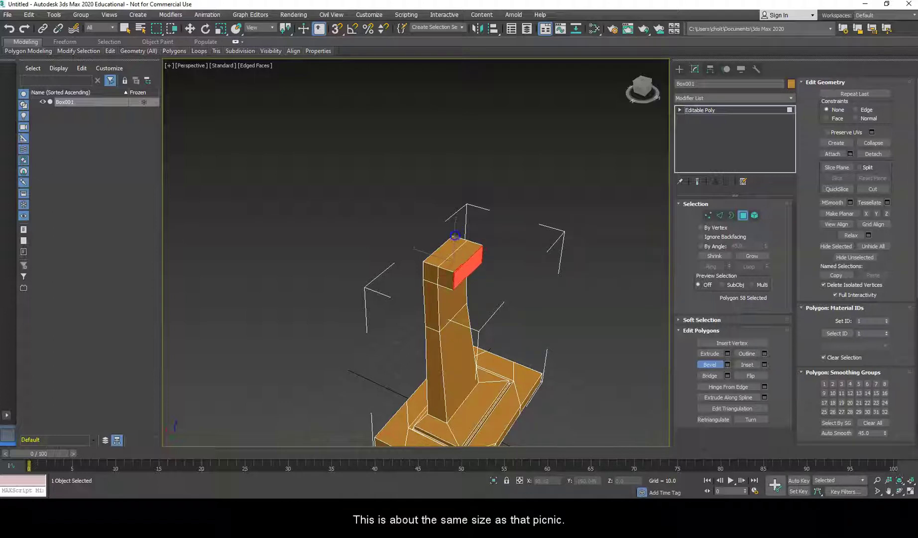
pyautogui.moveTo(454, 235); pyautogui.dragTo(455, 226)
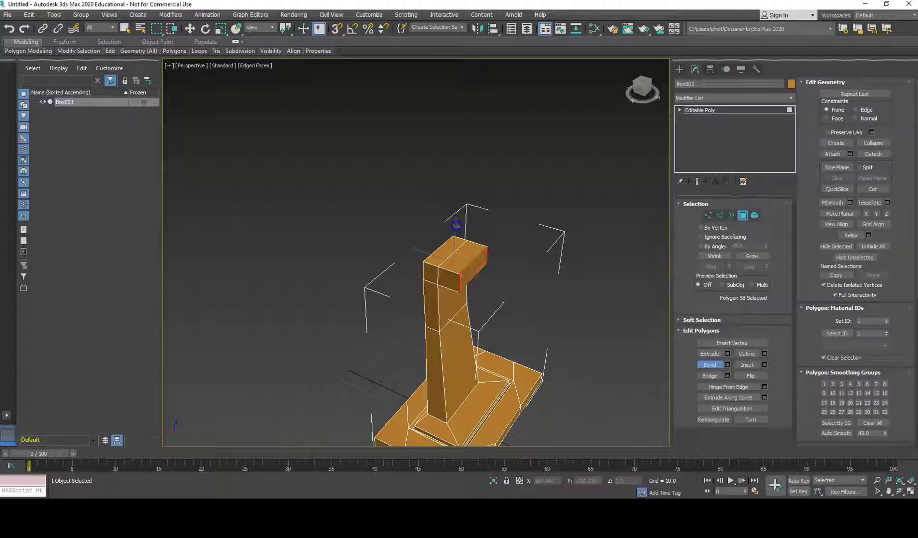
pyautogui.moveTo(454, 225); pyautogui.dragTo(458, 209)
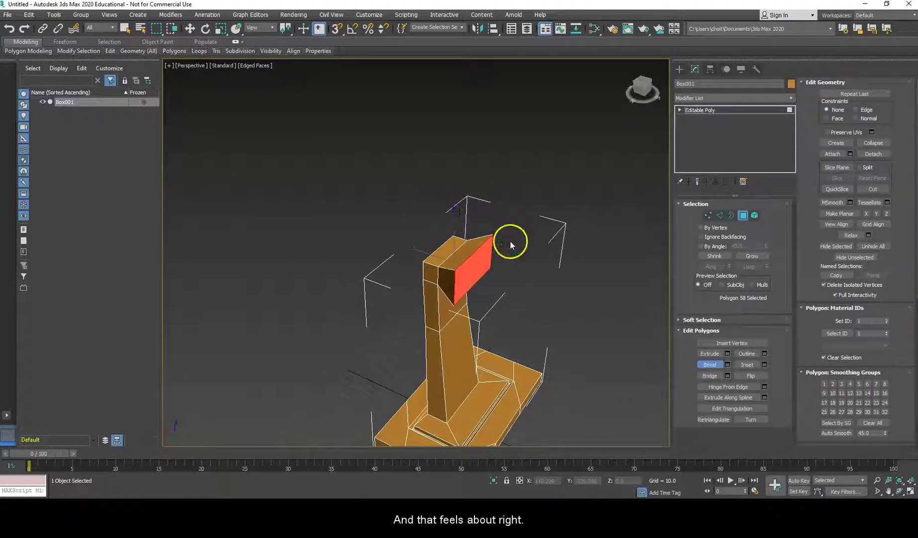
pyautogui.keyDown('alt'); pyautogui.moveTo(508, 242); pyautogui.dragTo(560, 246, button='middle'); pyautogui.keyUp('alt')
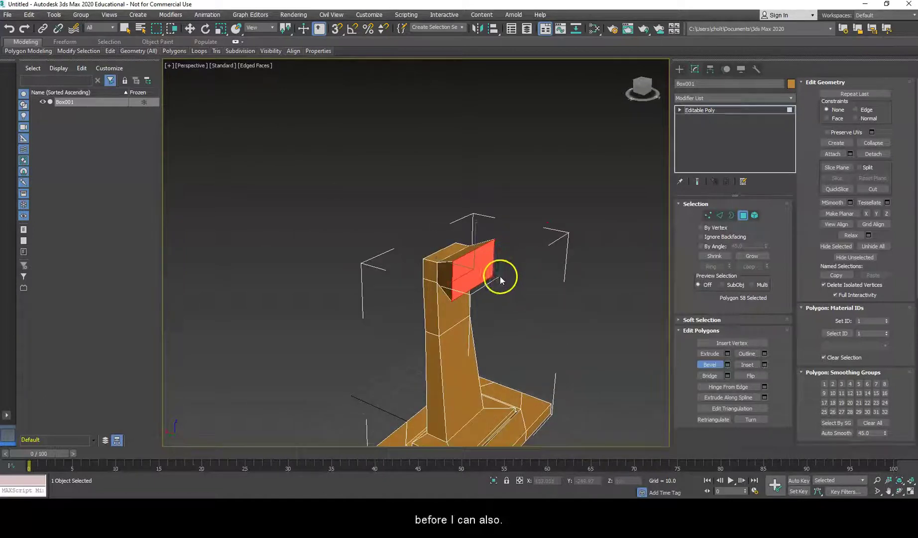
# Step: Rotate the neck's end face to tilt it upward
pyautogui.click(206, 29)
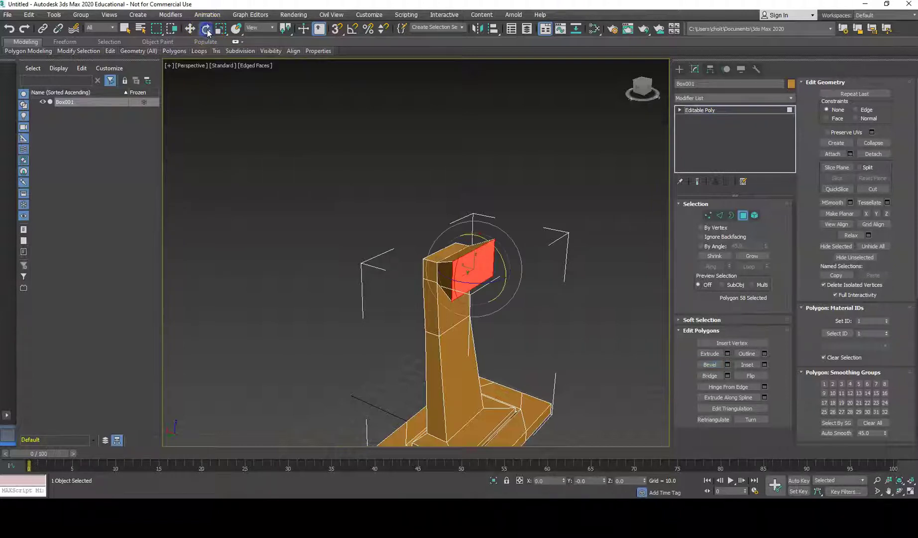
pyautogui.moveTo(481, 208)
pyautogui.mouseDown()
pyautogui.moveTo(494, 199)
pyautogui.moveTo(486, 202)
pyautogui.mouseUp()
pyautogui.moveTo(498, 249)
pyautogui.mouseDown()
pyautogui.moveTo(524, 211)
pyautogui.moveTo(495, 234)
pyautogui.mouseUp()
pyautogui.keyDown('alt'); pyautogui.moveTo(496, 233); pyautogui.dragTo(492, 234, button='middle'); pyautogui.keyUp('alt')
# Step: Move the tilted end face upward, then deselect it
pyautogui.press('w')
pyautogui.moveTo(479, 244)
pyautogui.mouseDown()
pyautogui.moveTo(474, 236)
pyautogui.moveTo(491, 230)
pyautogui.moveTo(532, 230)
pyautogui.moveTo(479, 239)
pyautogui.mouseUp()
pyautogui.keyDown('alt'); pyautogui.moveTo(480, 238); pyautogui.dragTo(509, 214, button='middle'); pyautogui.keyUp('alt')
pyautogui.moveTo(490, 221); pyautogui.dragTo(492, 217)
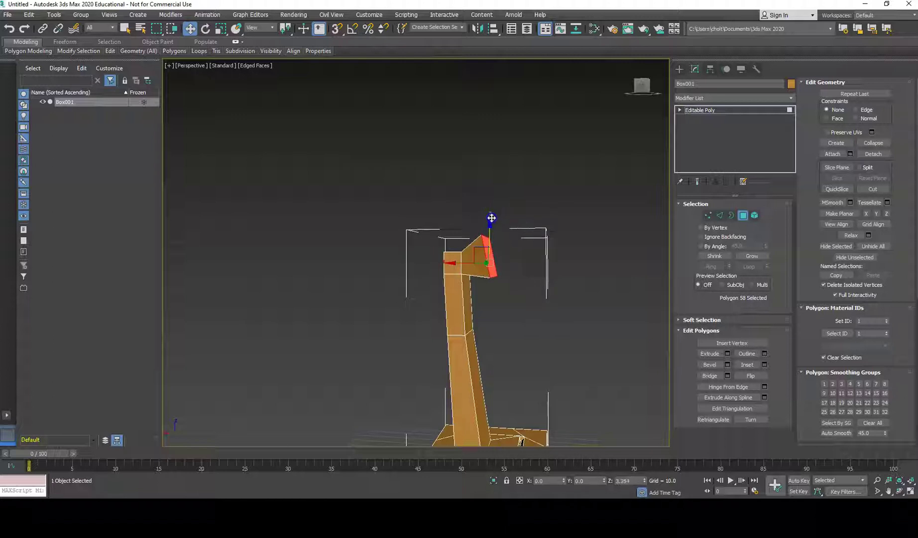
pyautogui.click(520, 242)
pyautogui.keyDown('alt'); pyautogui.moveTo(520, 242); pyautogui.dragTo(406, 245, button='middle'); pyautogui.keyUp('alt')
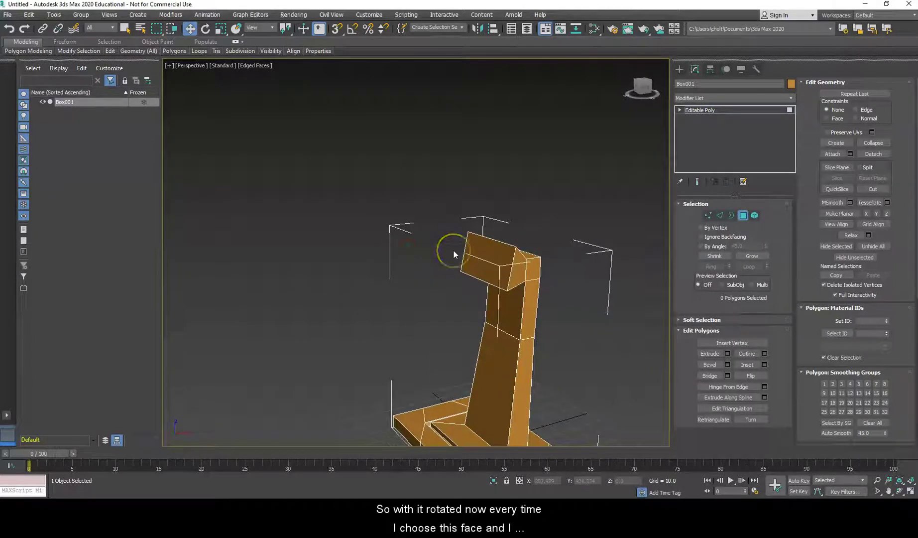
# Step: Extrude the neck's tilted end polygon into a new upward-slanting section
pyautogui.click(495, 261)
pyautogui.click(710, 353)
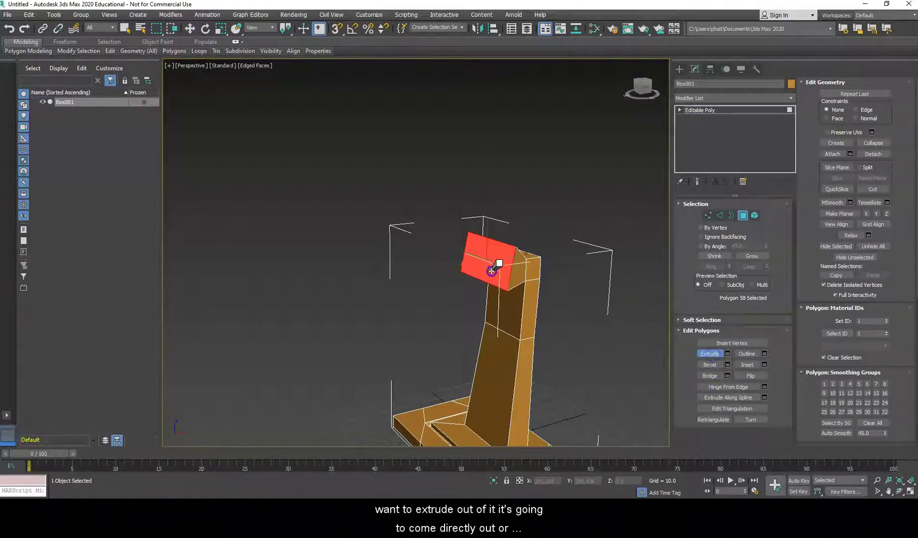
pyautogui.moveTo(493, 249); pyautogui.dragTo(544, 254)
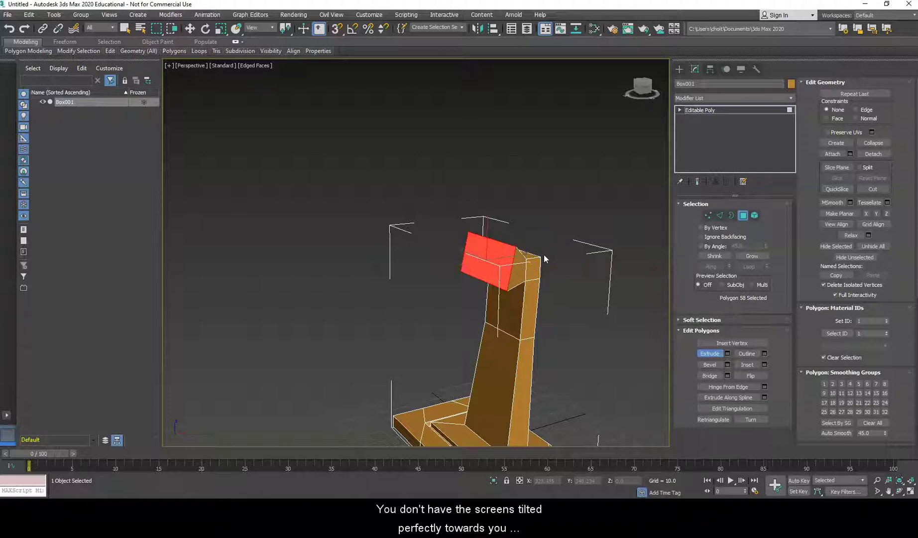
pyautogui.click(477, 176)
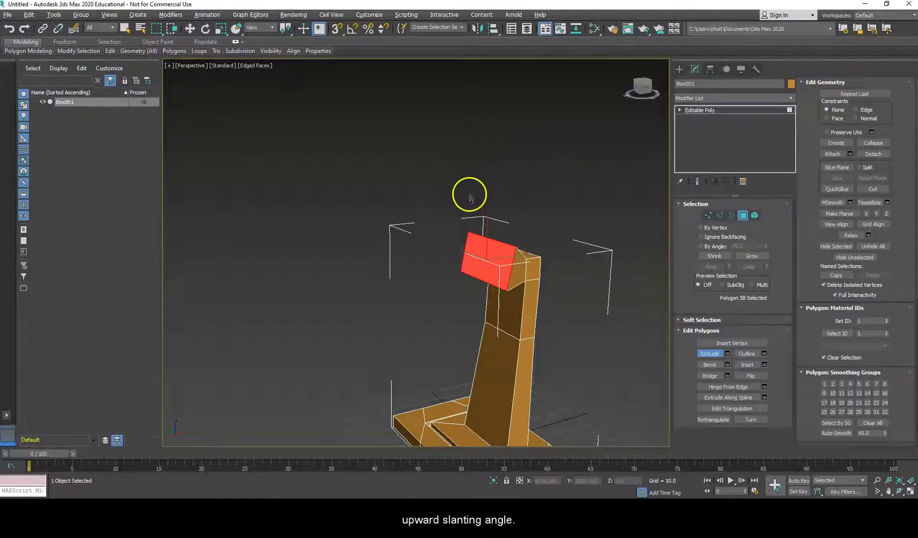
pyautogui.keyDown('alt'); pyautogui.moveTo(470, 195); pyautogui.dragTo(434, 182, button='middle'); pyautogui.keyUp('alt')
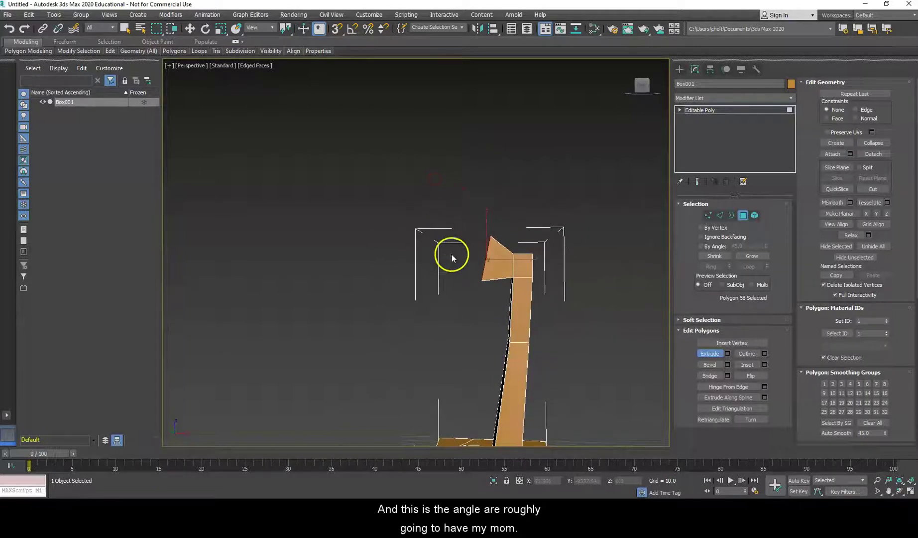
pyautogui.keyDown('alt'); pyautogui.moveTo(443, 230); pyautogui.dragTo(597, 263, button='middle'); pyautogui.keyUp('alt')
pyautogui.click(492, 250)
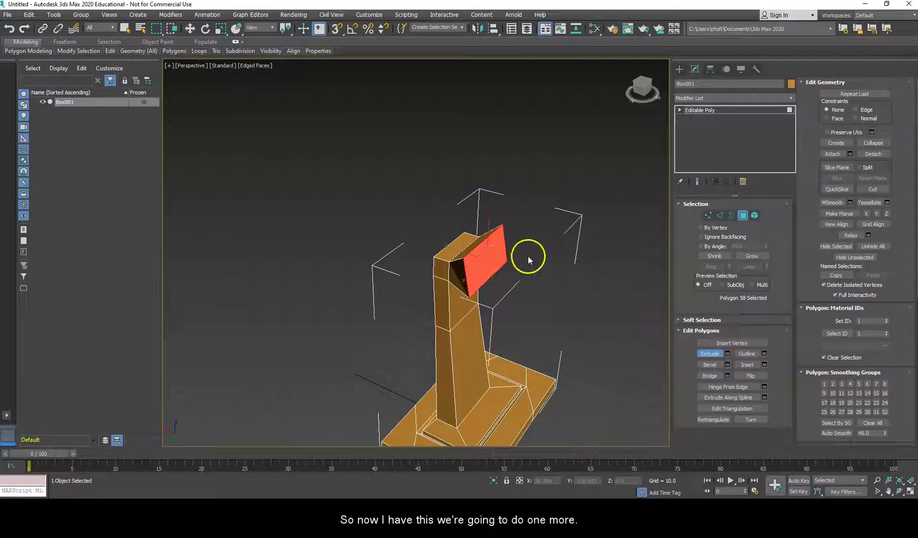
# Step: Bevel the neck's end face out into a large flat panel
pyautogui.click(711, 364)
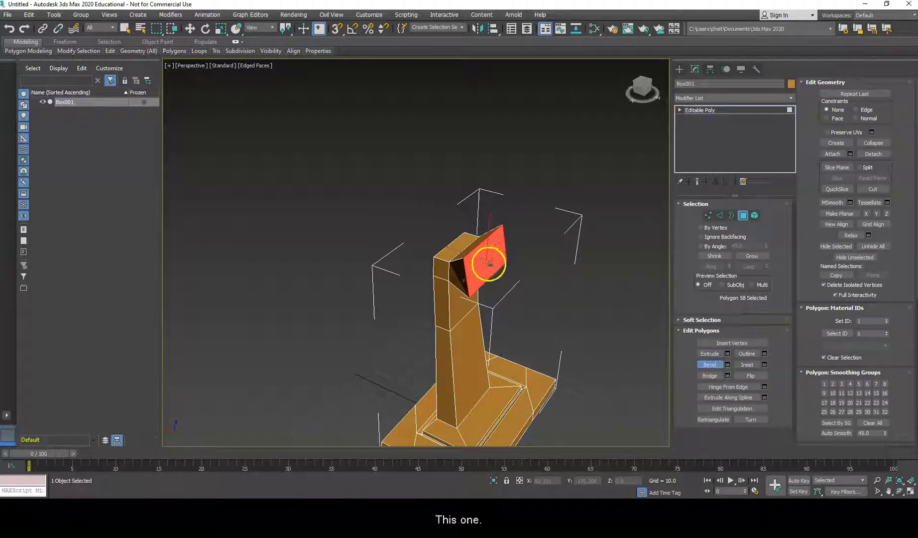
pyautogui.moveTo(489, 264); pyautogui.dragTo(502, 196)
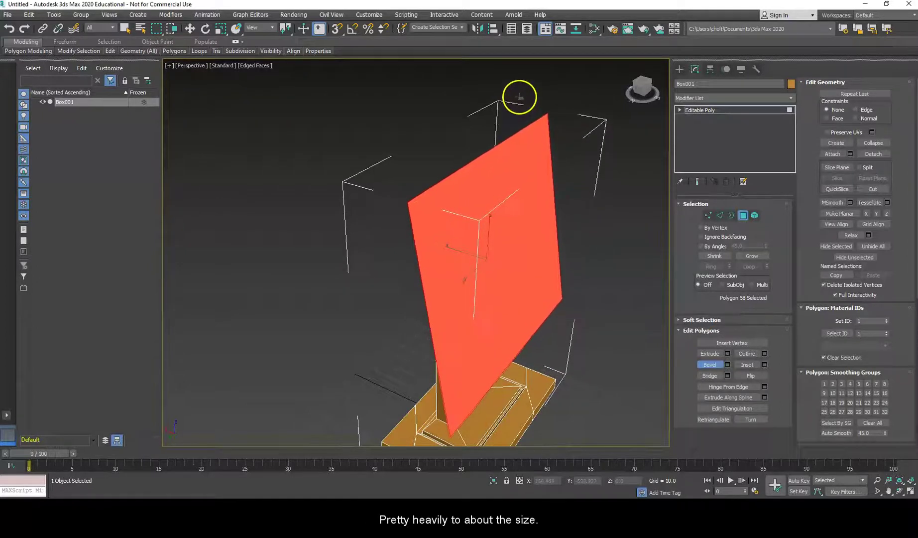
pyautogui.keyDown('alt'); pyautogui.moveTo(585, 284); pyautogui.dragTo(568, 278, button='middle'); pyautogui.keyUp('alt')
# Step: Scale the screen panel face down somewhat
pyautogui.press('e')
pyautogui.press('w')
pyautogui.press('r')
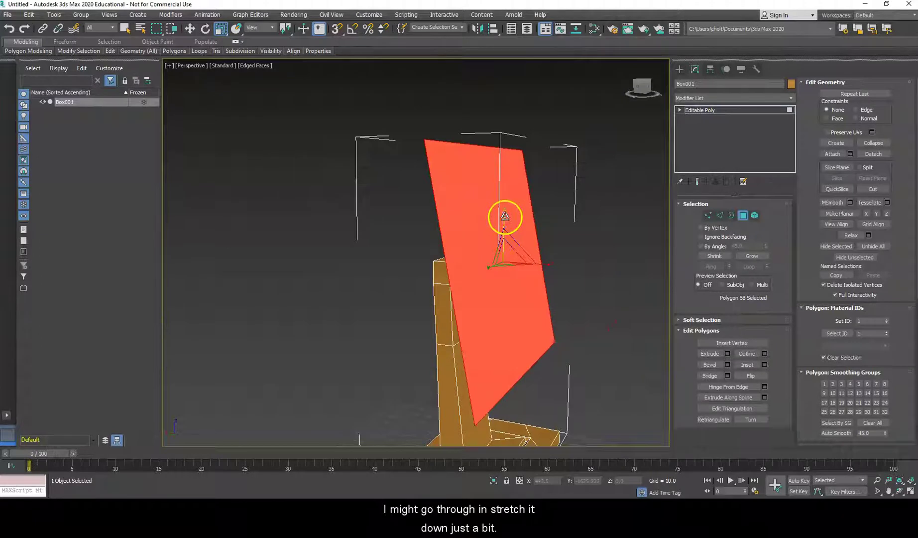
pyautogui.moveTo(505, 216); pyautogui.dragTo(500, 229)
pyautogui.keyDown('alt'); pyautogui.moveTo(500, 229); pyautogui.dragTo(528, 219, button='middle'); pyautogui.keyUp('alt')
pyautogui.click(506, 226)
pyautogui.click(498, 263)
pyautogui.click(506, 230)
pyautogui.click(497, 264)
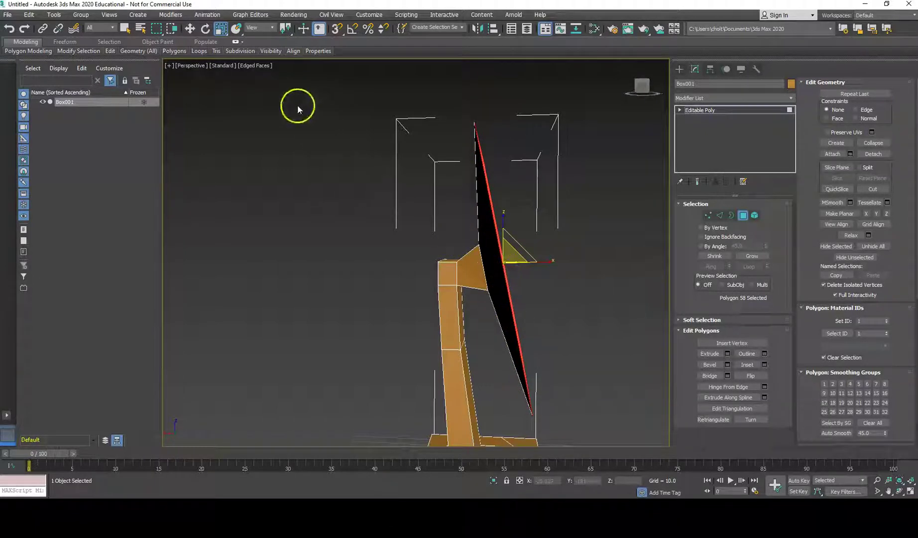
# Step: Switch the reference coordinate system to Local and move the screen panel down along its axis
pyautogui.click(261, 27)
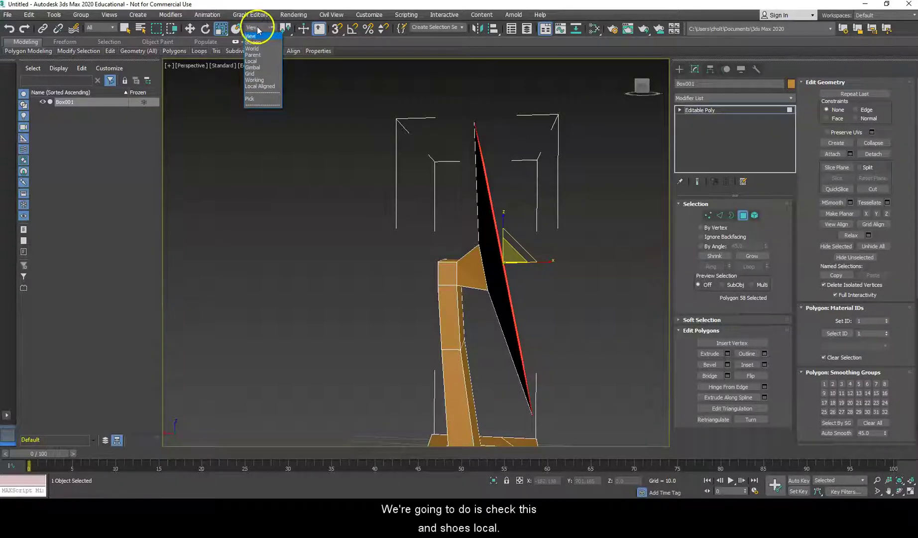
pyautogui.click(255, 61)
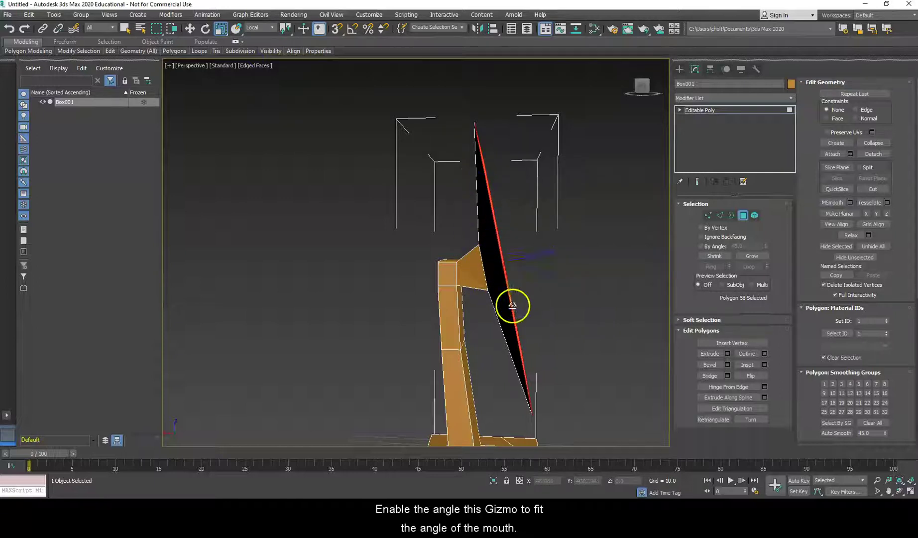
pyautogui.keyDown('alt'); pyautogui.moveTo(507, 252); pyautogui.dragTo(464, 240, button='middle'); pyautogui.keyUp('alt')
pyautogui.moveTo(463, 240); pyautogui.dragTo(512, 215)
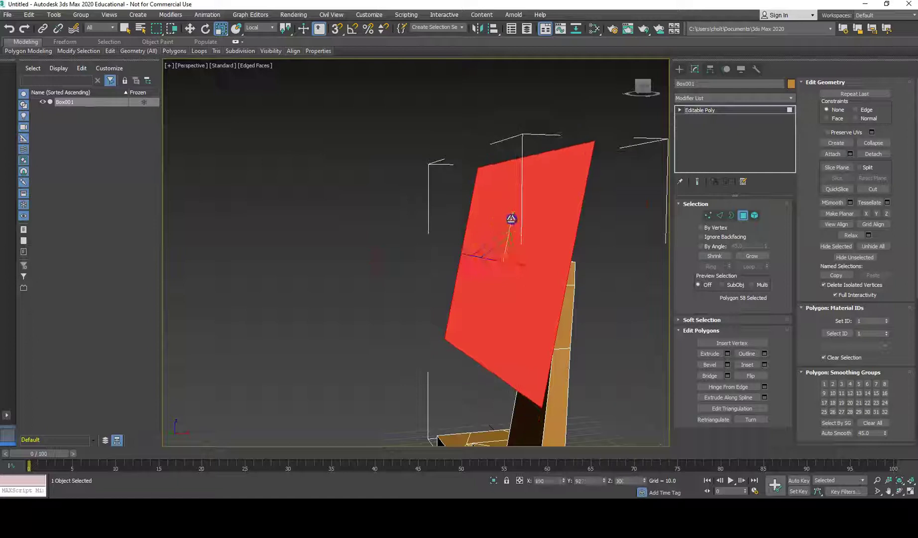
pyautogui.moveTo(509, 220); pyautogui.dragTo(508, 223)
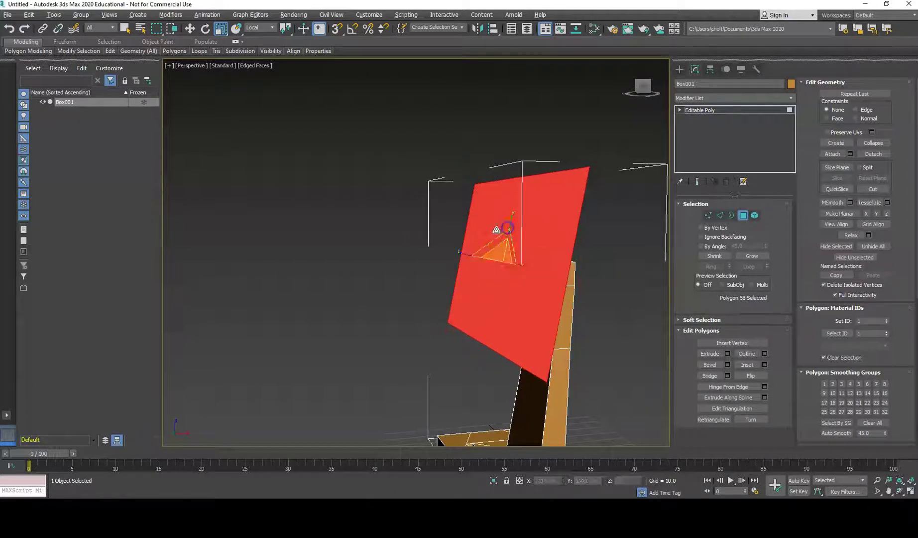
pyautogui.keyDown('alt'); pyautogui.moveTo(507, 228); pyautogui.dragTo(568, 247, button='middle'); pyautogui.keyUp('alt')
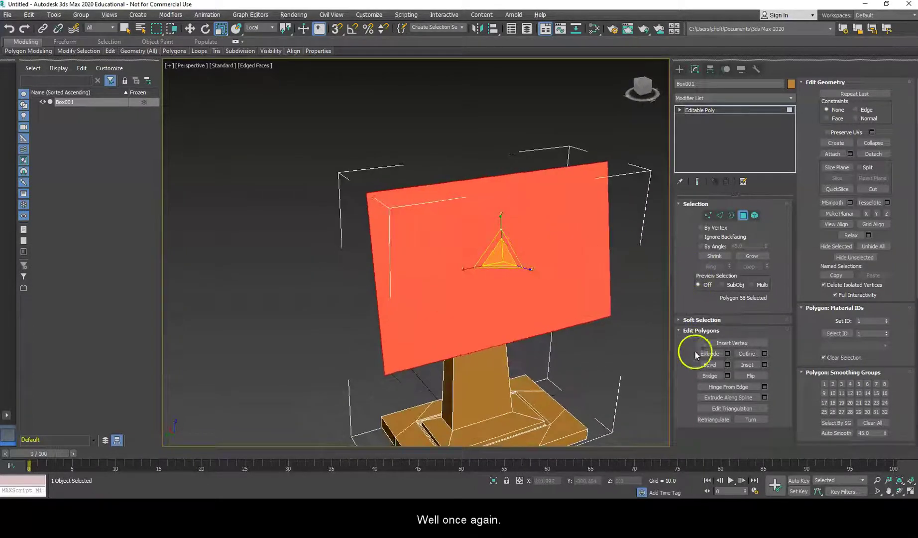
# Step: Extrude the screen panel face to give the panel thickness
pyautogui.click(710, 353)
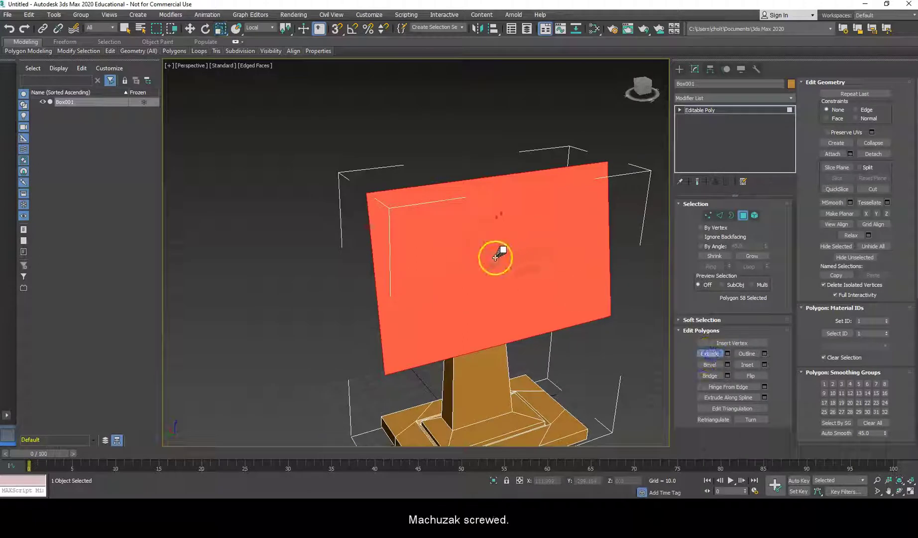
pyautogui.moveTo(500, 254); pyautogui.dragTo(522, 221)
pyautogui.keyDown('alt'); pyautogui.moveTo(498, 232); pyautogui.dragTo(561, 211, button='middle'); pyautogui.keyUp('alt')
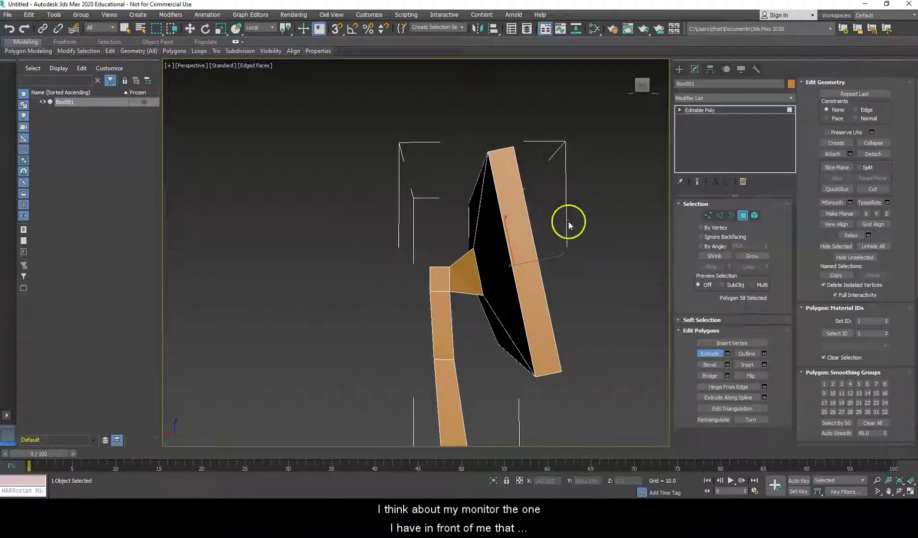
pyautogui.keyDown('alt'); pyautogui.moveTo(587, 234); pyautogui.dragTo(406, 182, button='middle'); pyautogui.keyUp('alt')
# Step: Using Local axes, push the screen face back into the panel and exit Polygon mode
pyautogui.press('w')
pyautogui.click(259, 27)
pyautogui.click(266, 62)
pyautogui.moveTo(371, 160)
pyautogui.keyDown('alt'); pyautogui.mouseDown(button='middle')
pyautogui.moveTo(393, 164)
pyautogui.moveTo(360, 163)
pyautogui.mouseUp(button='middle'); pyautogui.keyUp('alt')
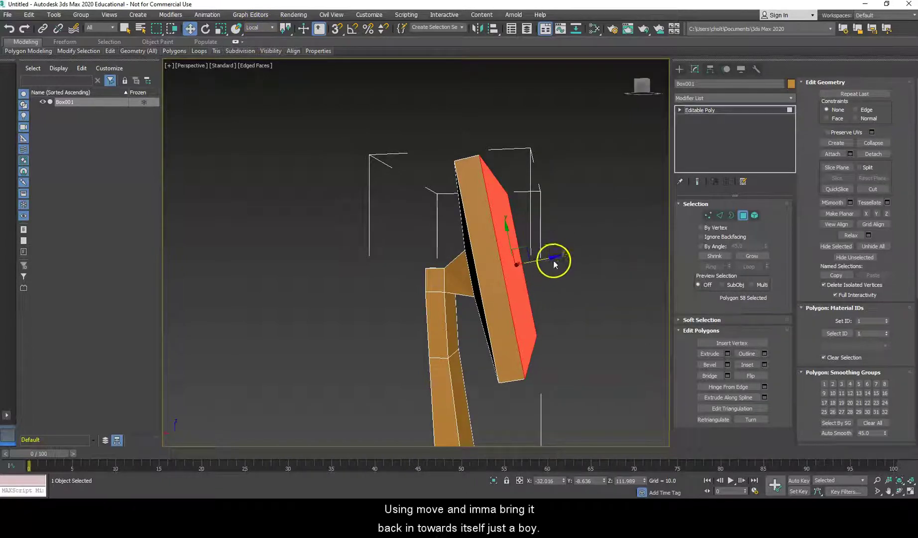
pyautogui.moveTo(546, 258); pyautogui.dragTo(540, 260)
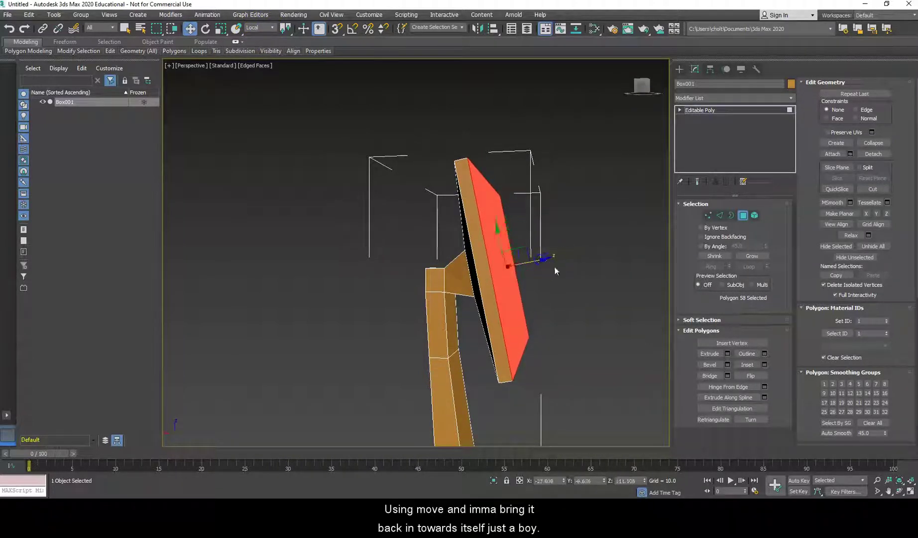
pyautogui.keyDown('alt'); pyautogui.moveTo(557, 270); pyautogui.dragTo(475, 288, button='middle'); pyautogui.keyUp('alt')
pyautogui.click(743, 216)
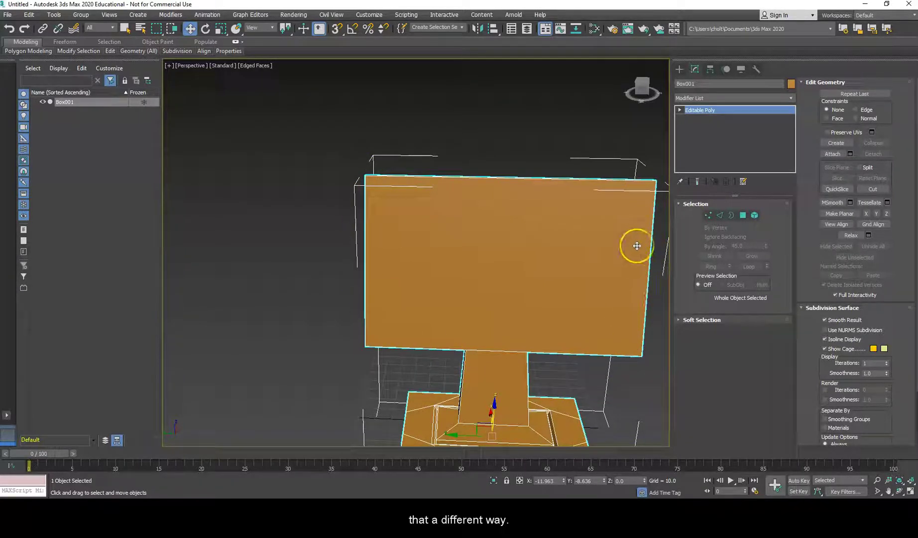
# Step: Inset the monitor's front face to leave a bezel border strip
pyautogui.click(744, 216)
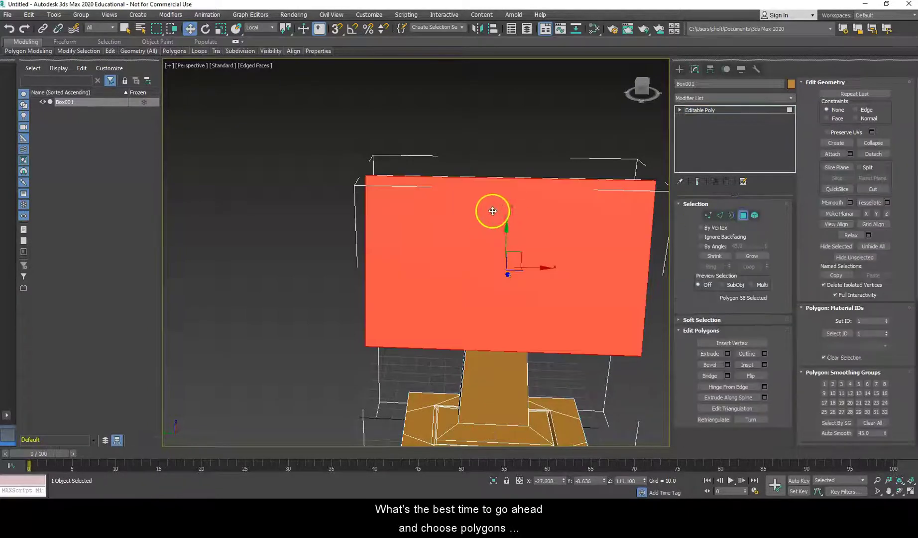
pyautogui.keyDown('alt'); pyautogui.moveTo(479, 222); pyautogui.dragTo(426, 224, button='middle'); pyautogui.keyUp('alt')
pyautogui.click(749, 364)
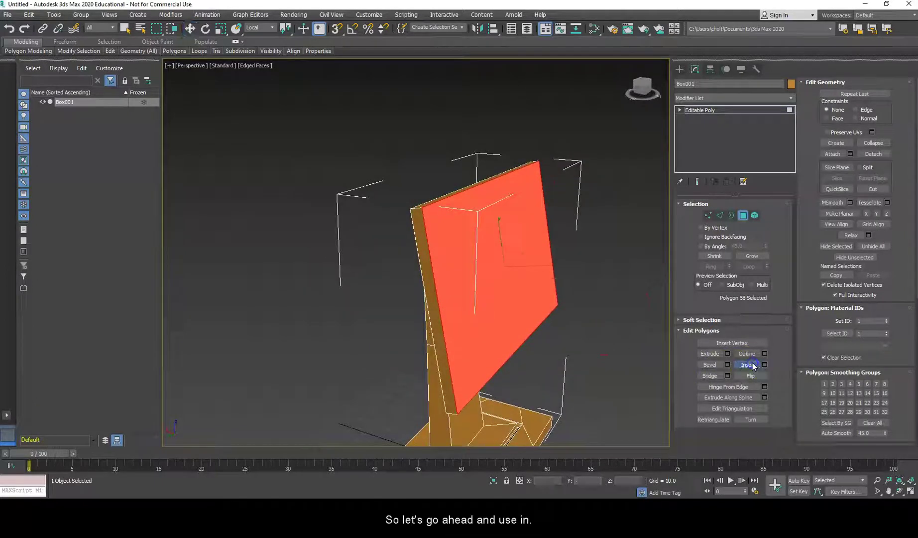
pyautogui.moveTo(505, 268); pyautogui.dragTo(511, 256)
pyautogui.moveTo(512, 257)
pyautogui.keyDown('alt'); pyautogui.mouseDown(button='middle')
pyautogui.moveTo(484, 260)
pyautogui.moveTo(476, 249)
pyautogui.moveTo(513, 254)
pyautogui.mouseUp(button='middle'); pyautogui.keyUp('alt')
# Step: Extrude the inset screen face inward, exit sub-object mode and zoom extents on the monitor
pyautogui.click(710, 354)
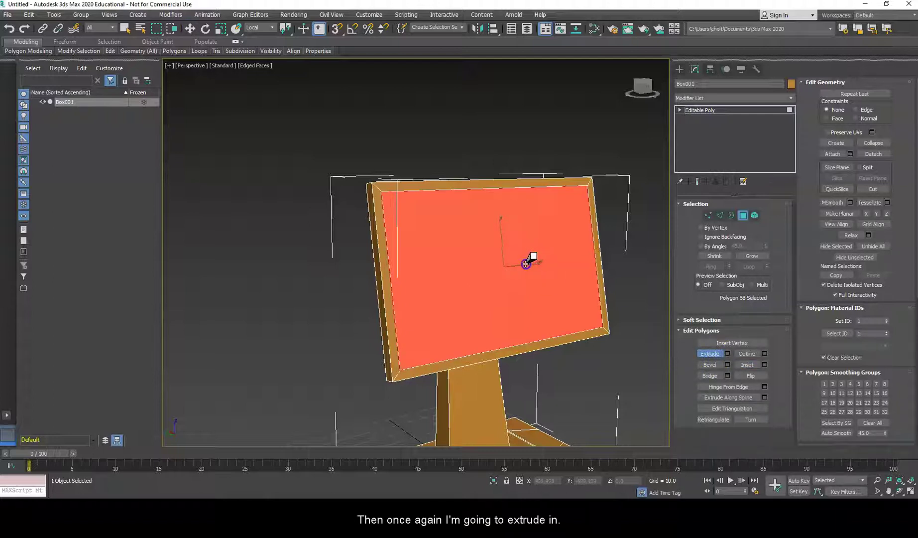
pyautogui.moveTo(529, 261); pyautogui.dragTo(530, 268)
pyautogui.click(742, 219)
pyautogui.click(624, 271)
pyautogui.keyDown('alt'); pyautogui.moveTo(624, 270); pyautogui.dragTo(604, 271, button='middle'); pyautogui.keyUp('alt')
pyautogui.click(379, 322)
pyautogui.press('z')
pyautogui.keyDown('alt'); pyautogui.moveTo(397, 341); pyautogui.dragTo(427, 366, button='middle'); pyautogui.keyUp('alt')
pyautogui.scroll(-5, 476, 311)
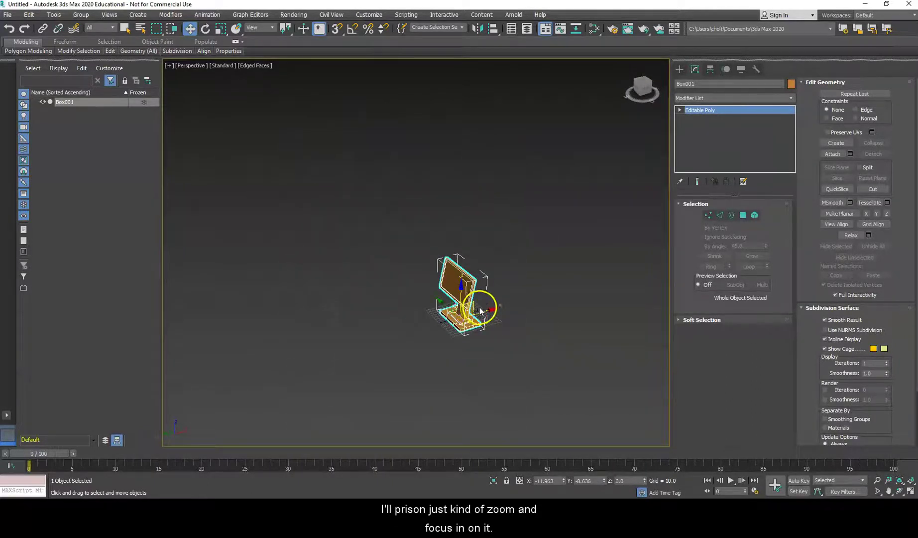
pyautogui.scroll(5, 480, 309)
pyautogui.keyDown('alt'); pyautogui.moveTo(389, 322); pyautogui.dragTo(260, 303, button='middle'); pyautogui.keyUp('alt')
pyautogui.scroll(2, 420, 295)
pyautogui.scroll(2, 272, 259)
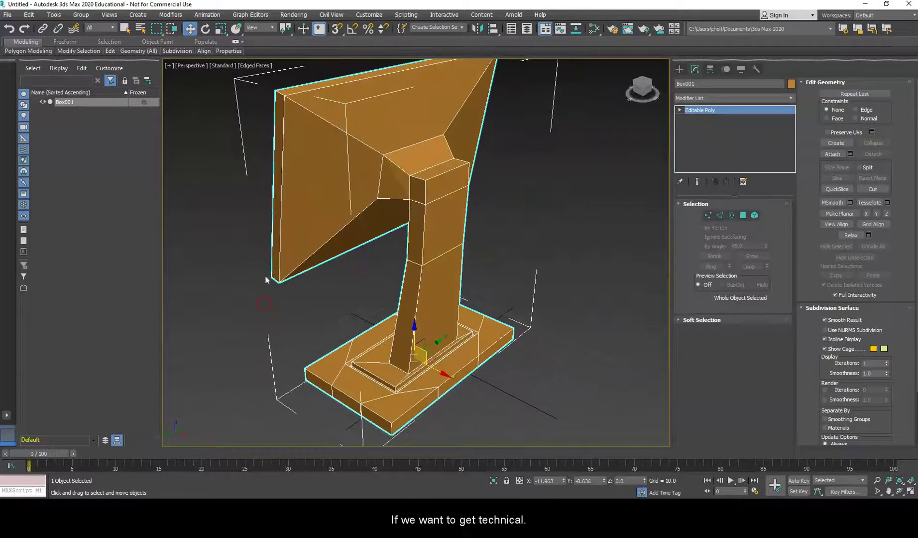
pyautogui.keyDown('alt'); pyautogui.moveTo(369, 169); pyautogui.dragTo(435, 213, button='middle'); pyautogui.keyUp('alt')
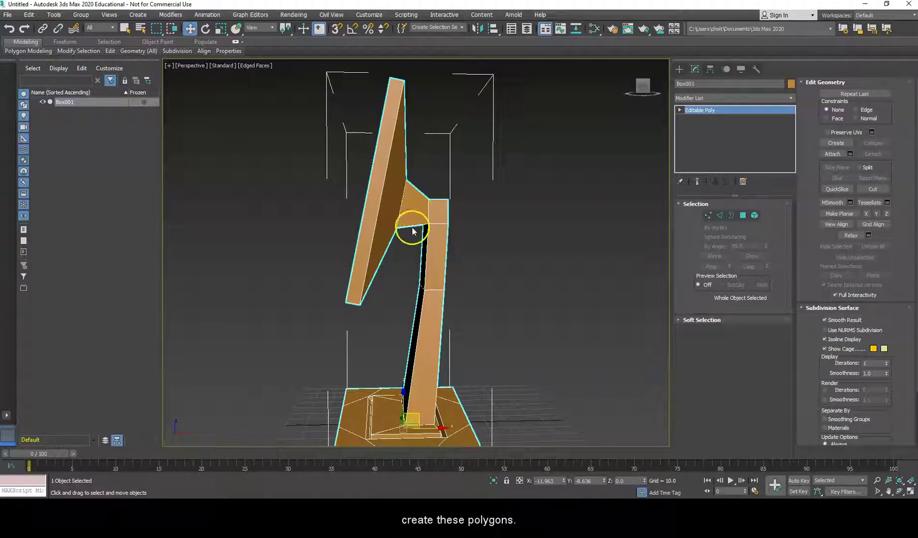
pyautogui.keyDown('alt'); pyautogui.moveTo(412, 230); pyautogui.dragTo(514, 234, button='middle'); pyautogui.keyUp('alt')
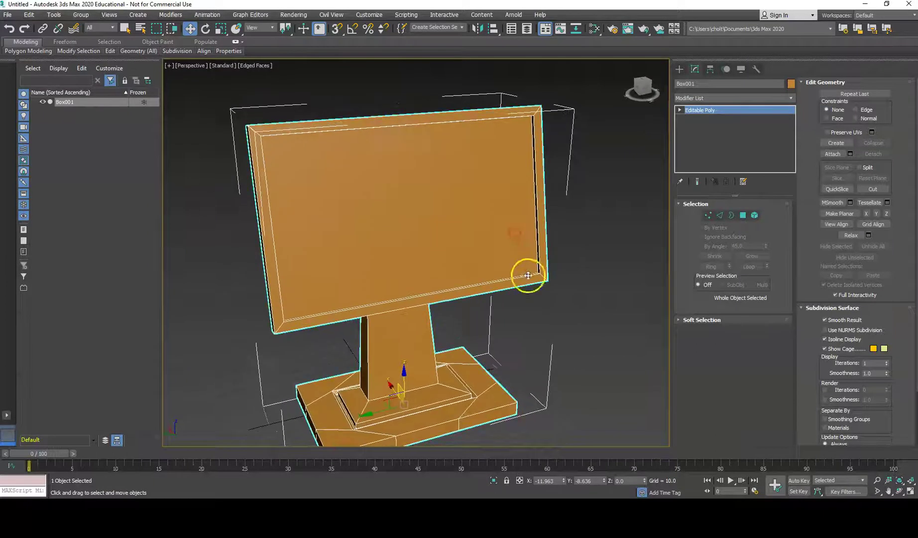
pyautogui.scroll(5, 527, 275)
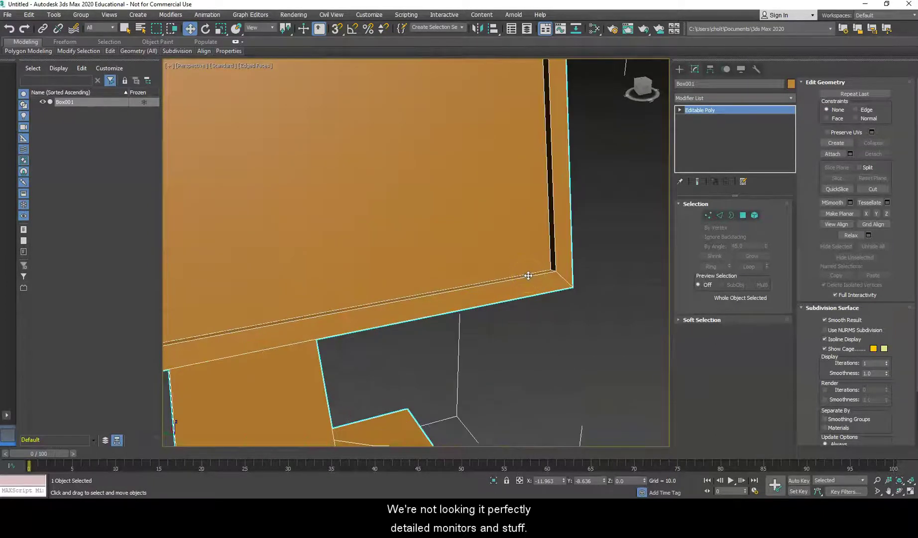
pyautogui.keyDown('alt'); pyautogui.moveTo(528, 279); pyautogui.dragTo(496, 294, button='middle'); pyautogui.keyUp('alt')
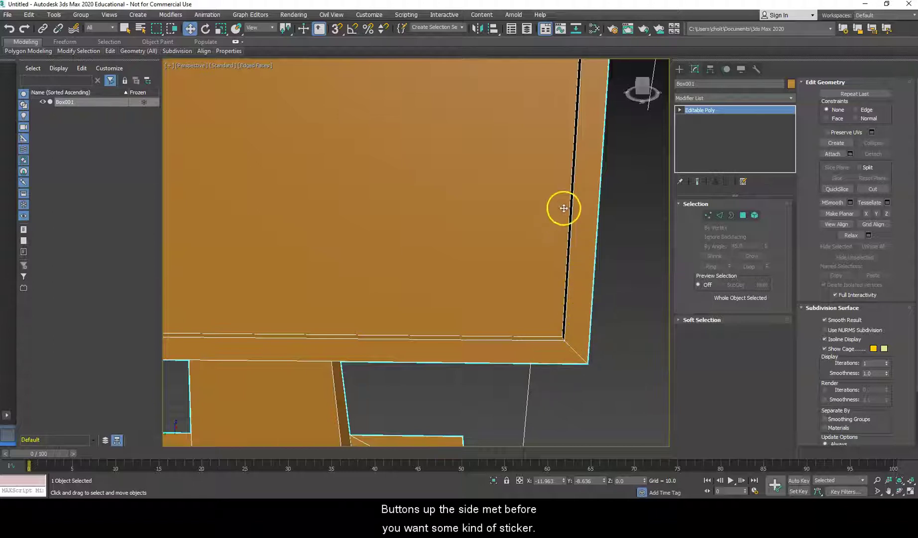
pyautogui.moveTo(369, 263)
pyautogui.keyDown('alt'); pyautogui.mouseDown(button='middle')
pyautogui.moveTo(408, 262)
pyautogui.moveTo(377, 258)
pyautogui.mouseUp(button='middle'); pyautogui.keyUp('alt')
pyautogui.scroll(-5, 377, 258)
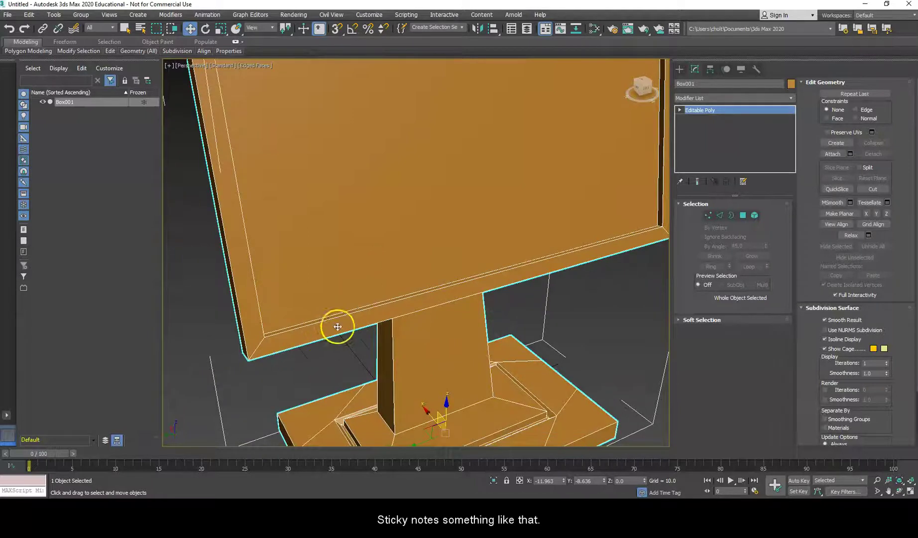
pyautogui.scroll(-5, 361, 257)
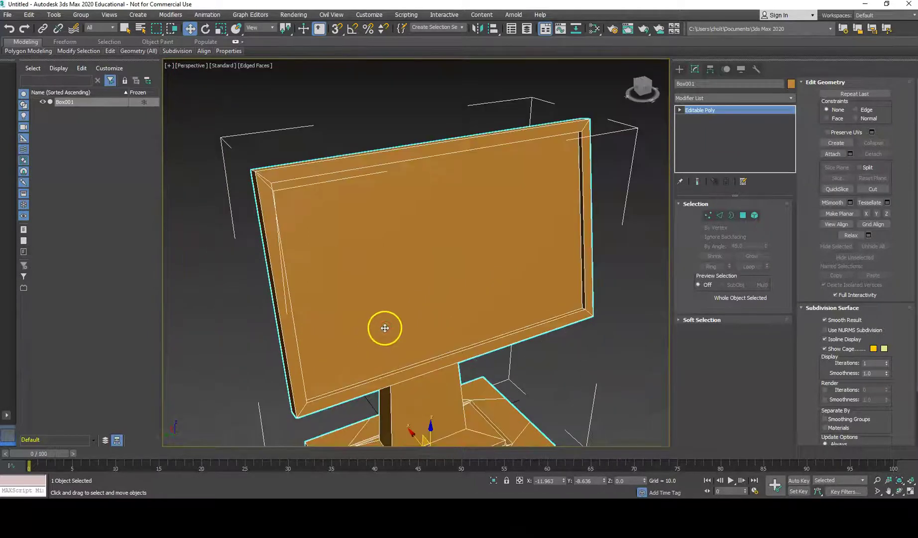
pyautogui.keyDown('alt'); pyautogui.moveTo(385, 328); pyautogui.dragTo(517, 284, button='middle'); pyautogui.keyUp('alt')
pyautogui.scroll(-5, 455, 296)
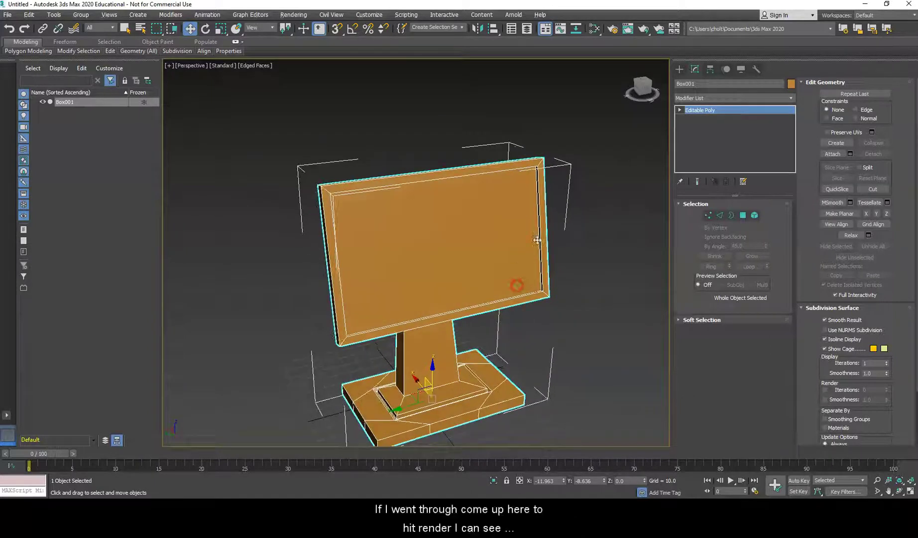
# Step: Render the perspective view, then re-render closer and zoomed-out views of the monitor
pyautogui.click(642, 33)
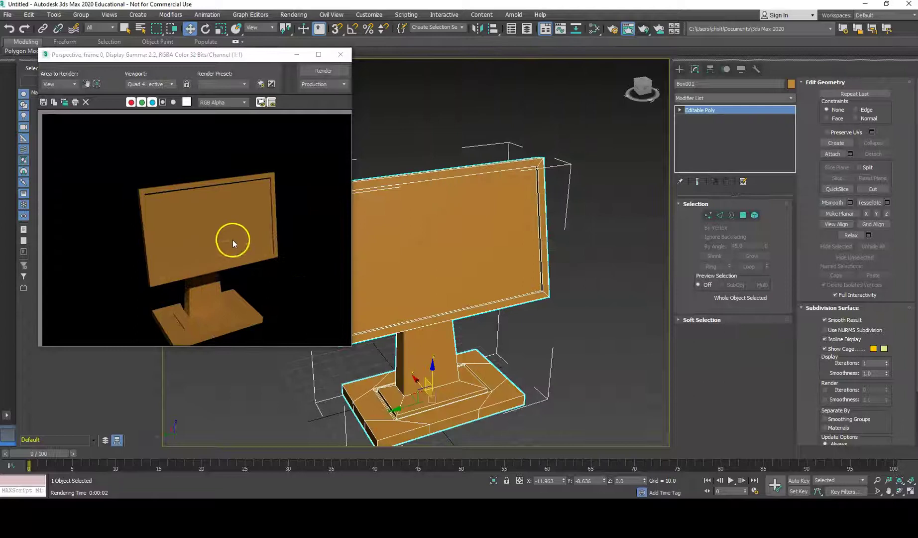
pyautogui.moveTo(519, 355); pyautogui.dragTo(510, 309, button='middle')
pyautogui.scroll(3, 448, 294)
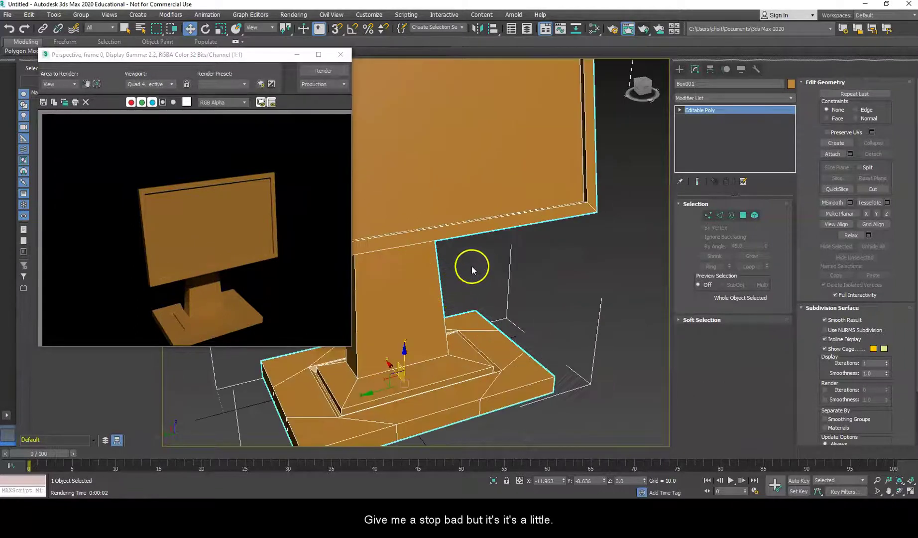
pyautogui.moveTo(472, 264); pyautogui.dragTo(464, 311, button='middle')
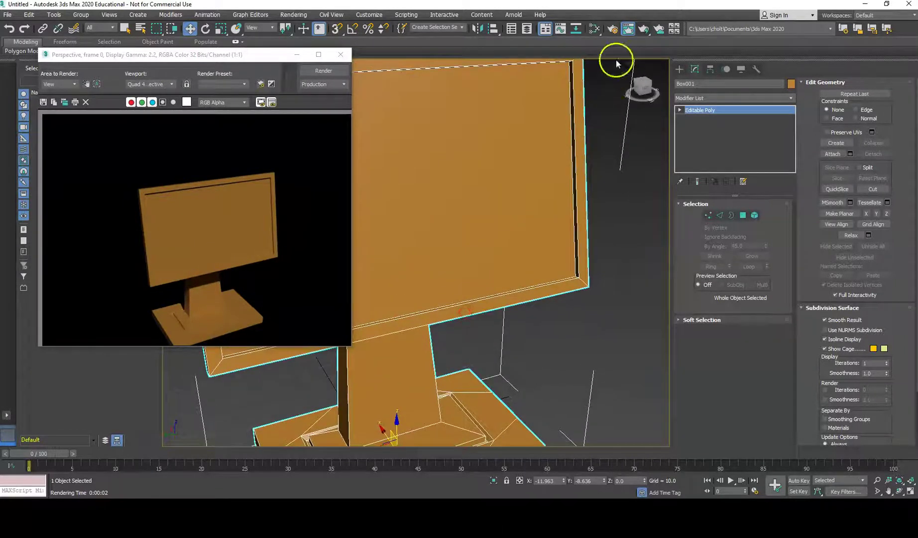
pyautogui.click(643, 29)
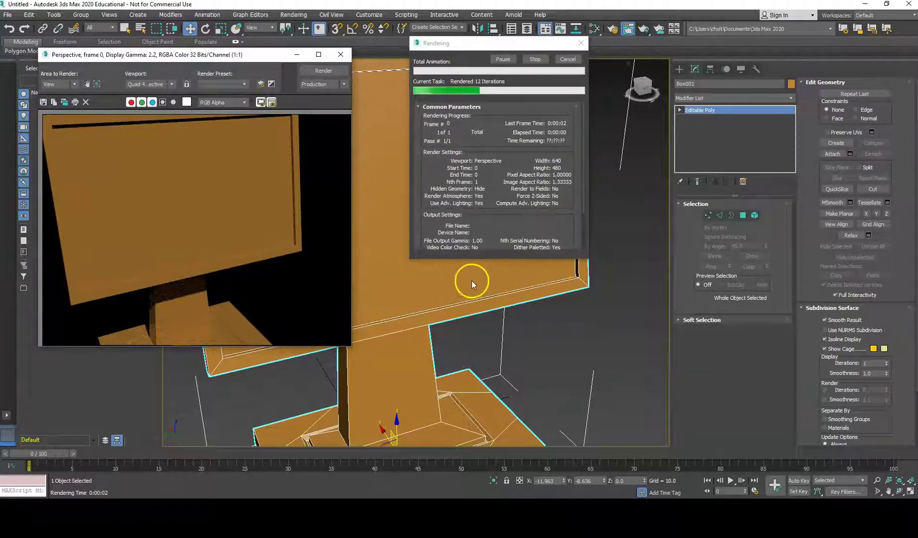
pyautogui.scroll(-6, 455, 240)
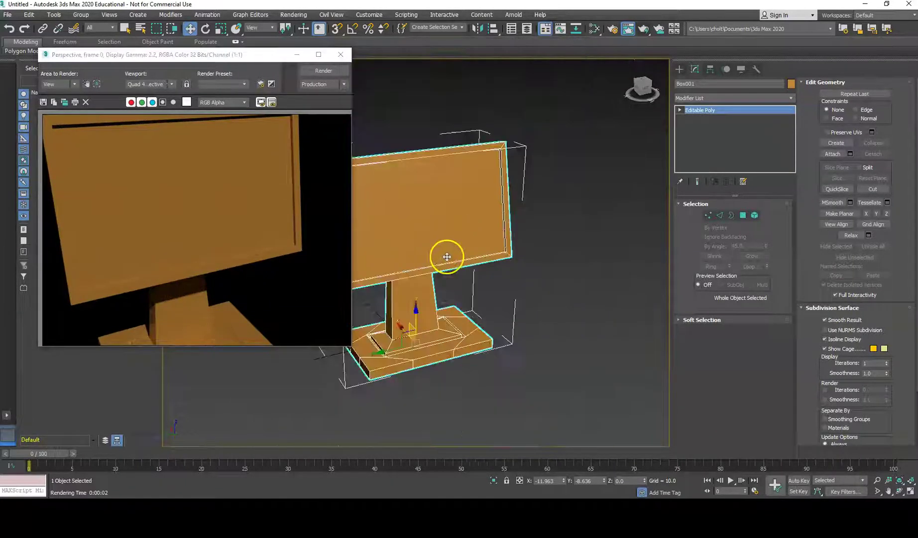
pyautogui.click(307, 72)
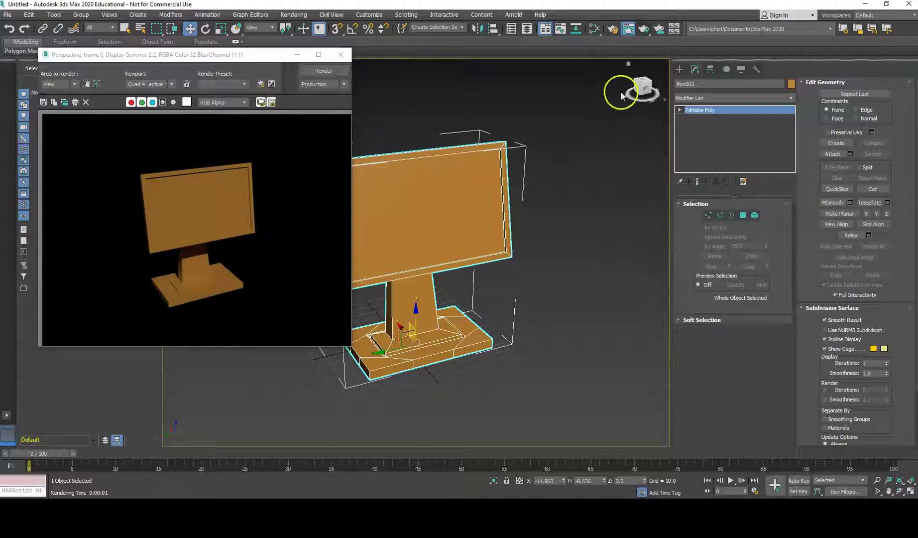
# Step: Add a Chamfer modifier to the monitor and raise its Segments to 3
pyautogui.click(712, 98)
pyautogui.click(714, 98)
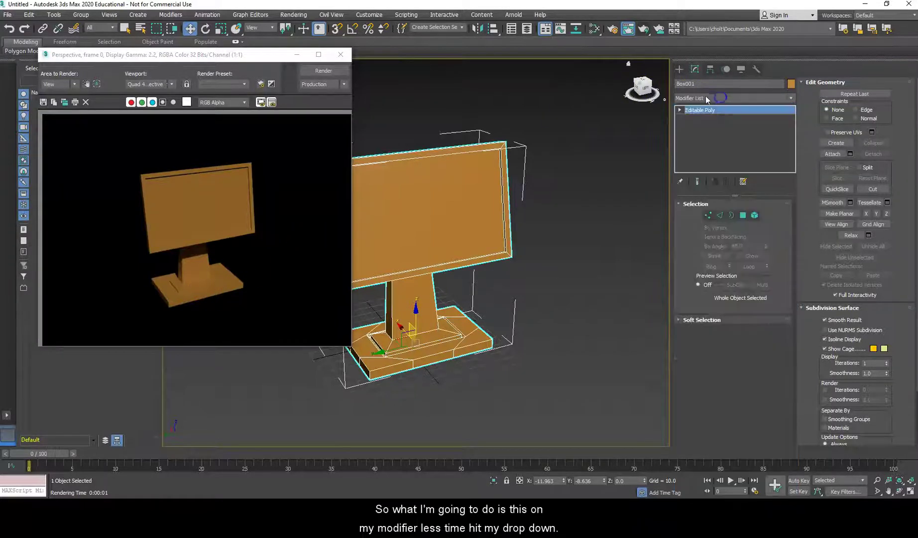
pyautogui.click(717, 97)
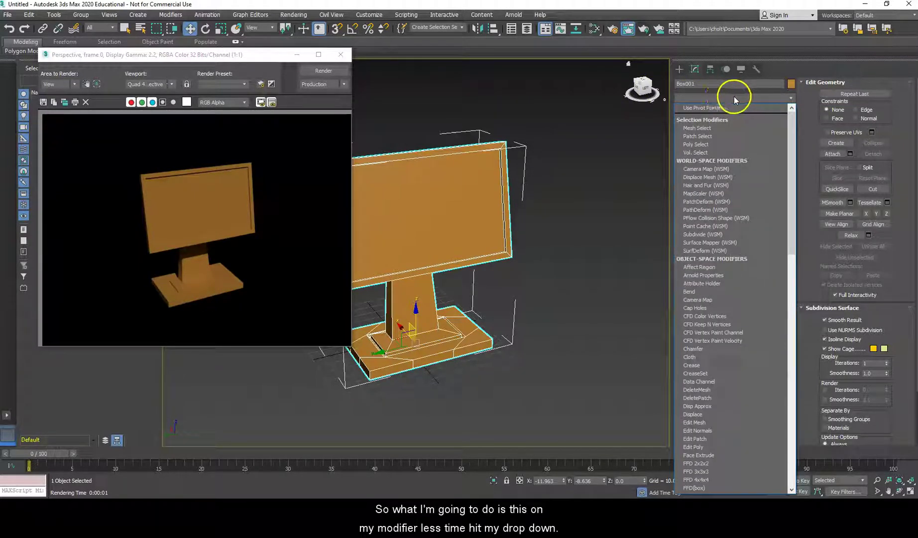
pyautogui.click(704, 351)
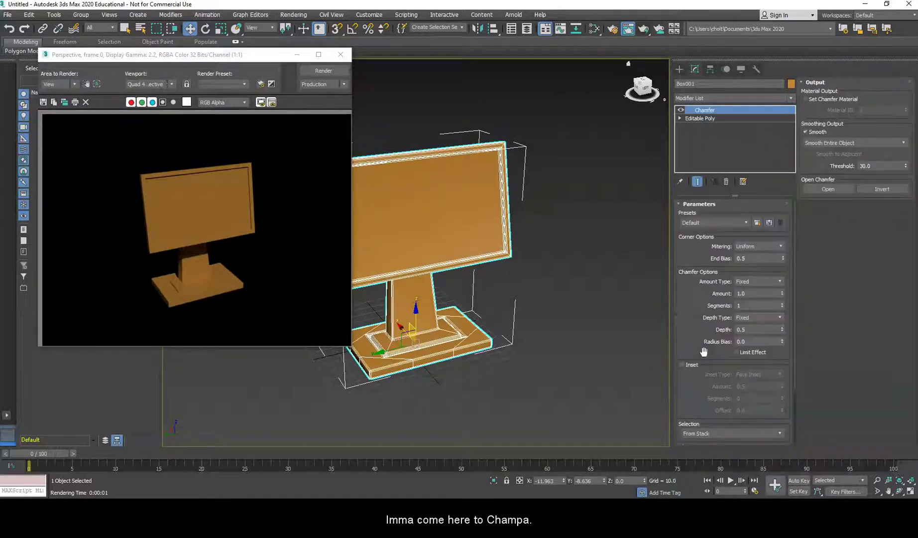
pyautogui.click(783, 303)
pyautogui.click(782, 303)
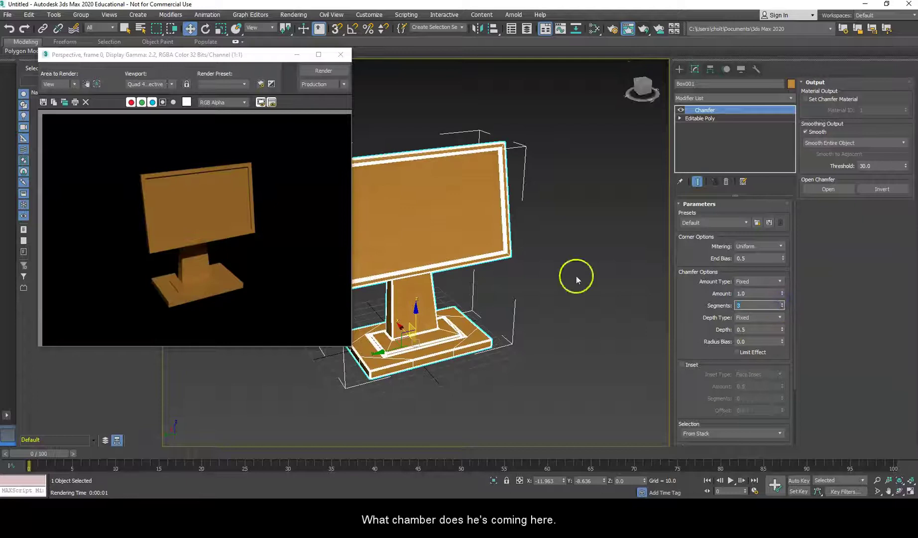
# Step: Orbit and zoom around the stand to inspect the rounded edges, then frame the whole monitor
pyautogui.moveTo(491, 242); pyautogui.dragTo(535, 186, button='middle')
pyautogui.scroll(10, 445, 282)
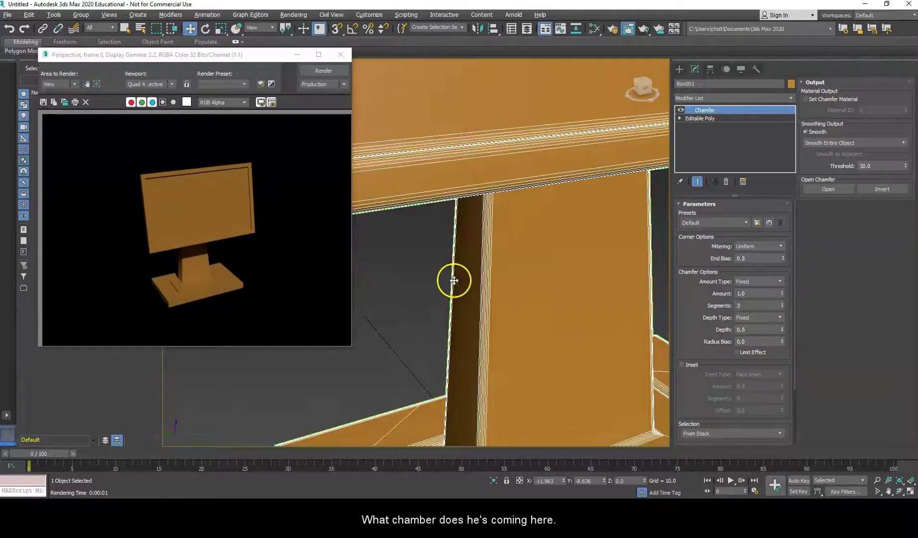
pyautogui.scroll(-5, 491, 275)
pyautogui.moveTo(483, 272); pyautogui.dragTo(547, 239, button='middle')
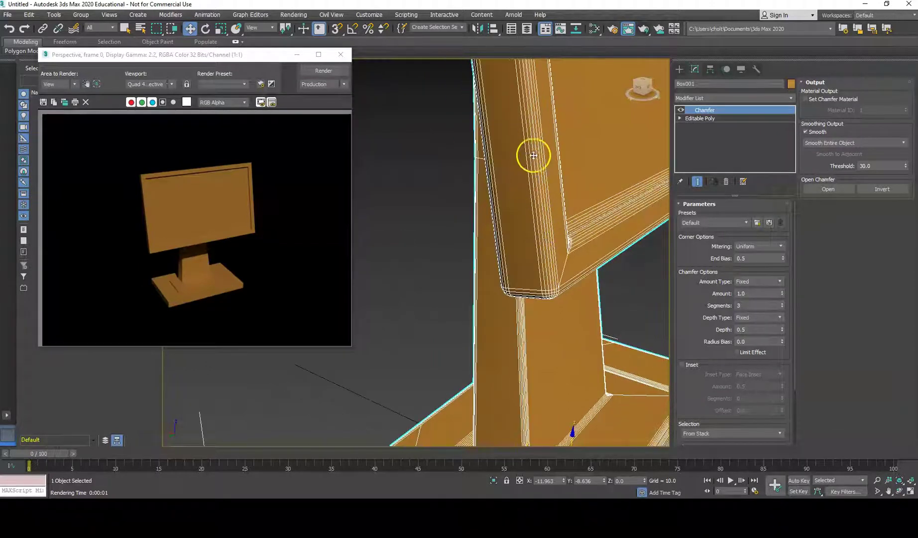
pyautogui.scroll(-3, 555, 277)
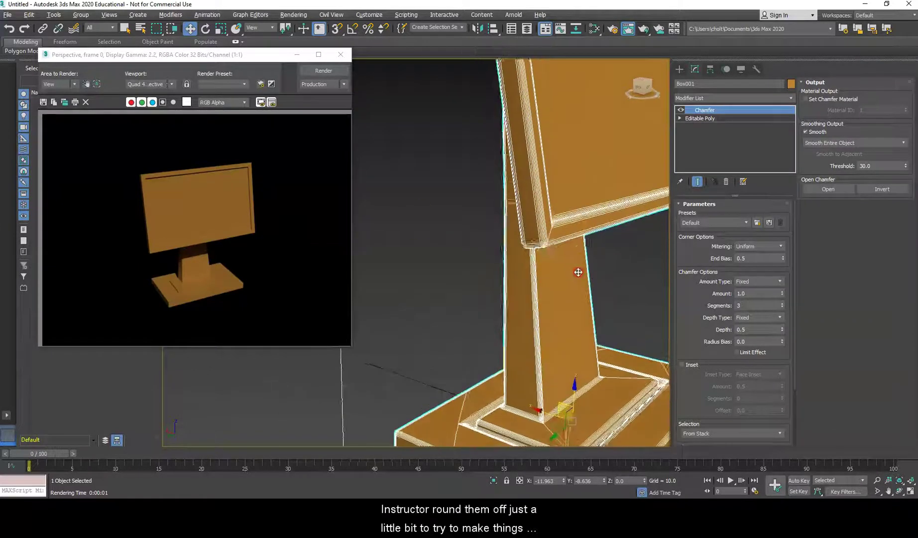
pyautogui.keyDown('alt'); pyautogui.moveTo(579, 272); pyautogui.dragTo(556, 283, button='middle'); pyautogui.keyUp('alt')
pyautogui.press('z')
pyautogui.keyDown('alt'); pyautogui.moveTo(480, 236); pyautogui.dragTo(473, 246, button='middle'); pyautogui.keyUp('alt')
pyautogui.scroll(4, 467, 248)
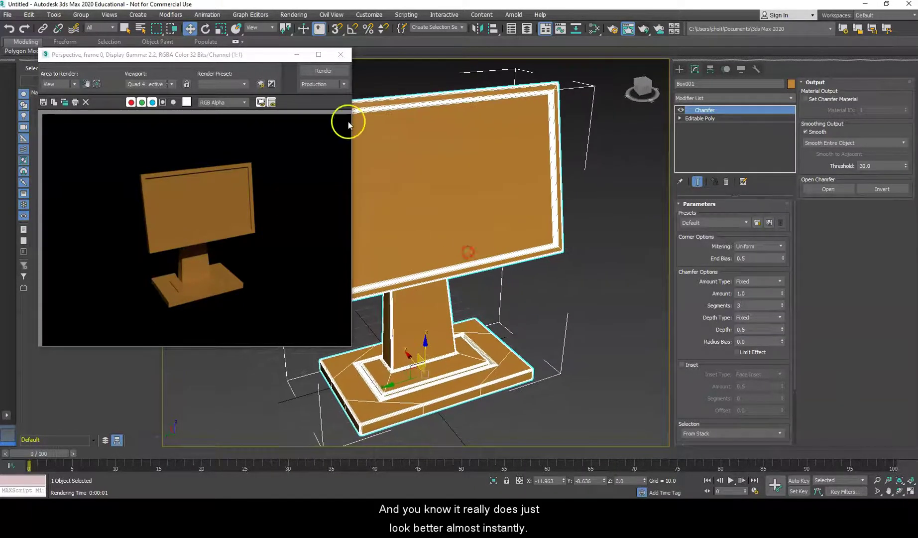
# Step: Render the chamfered monitor, then test-render it with 8 chamfer segments
pyautogui.click(324, 71)
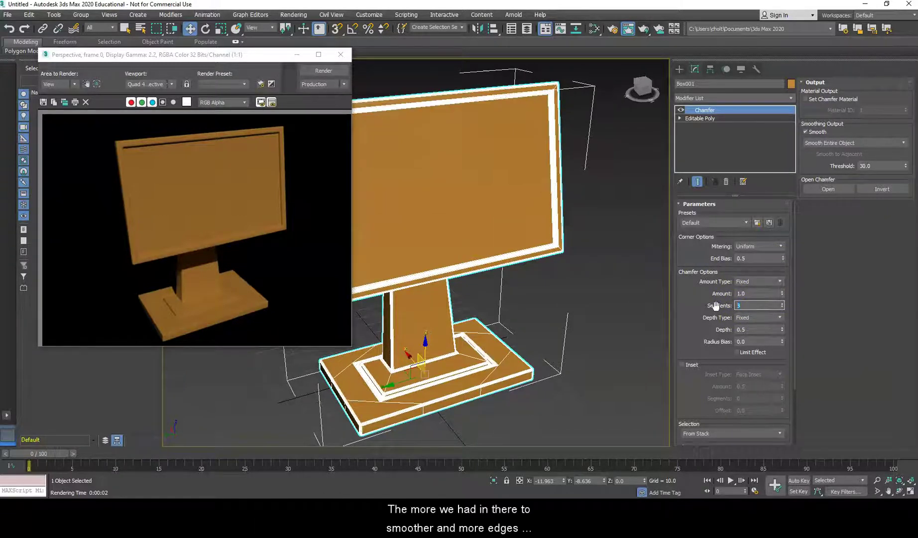
pyautogui.write('8')
pyautogui.click(324, 70)
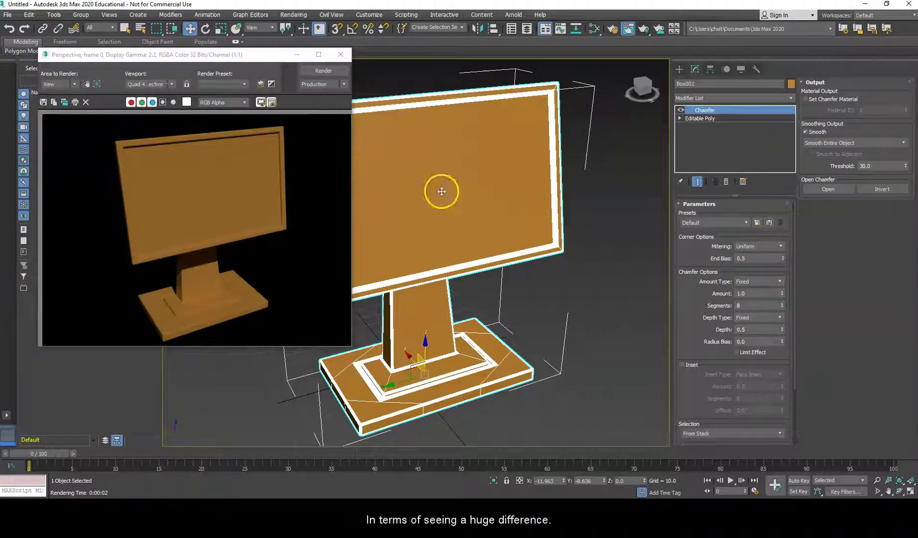
# Step: Set the chamfer Segments back to 3 and drag the Amount spinner to adjust the bevel width
pyautogui.doubleClick(745, 306)
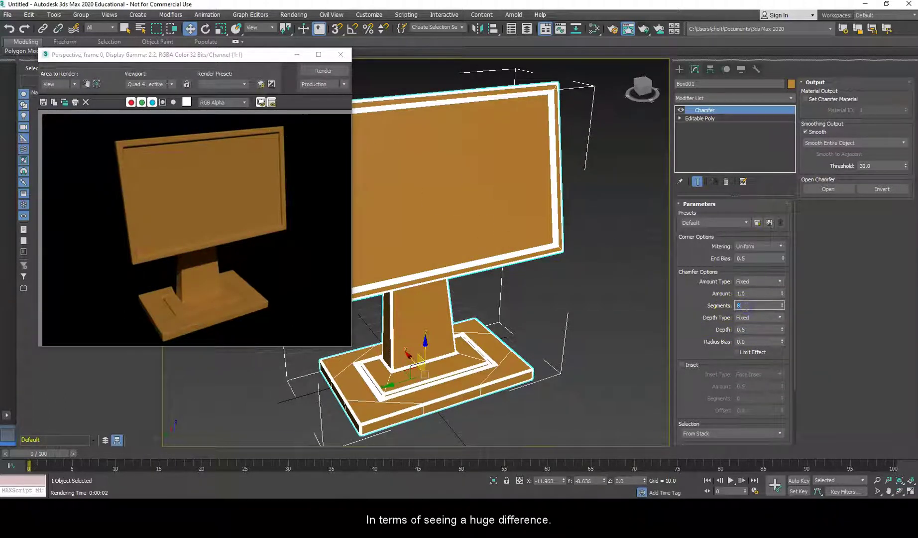
pyautogui.write('3')
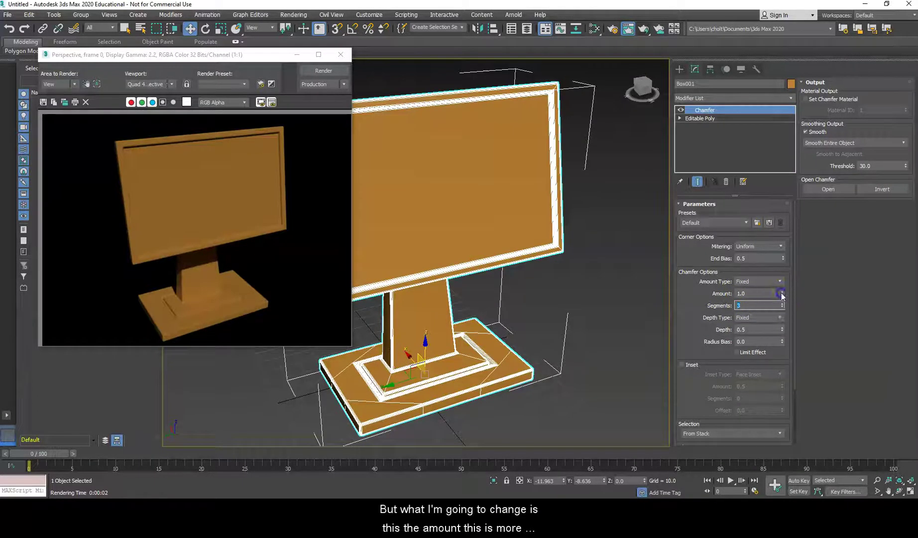
pyautogui.moveTo(781, 293); pyautogui.dragTo(772, 334)
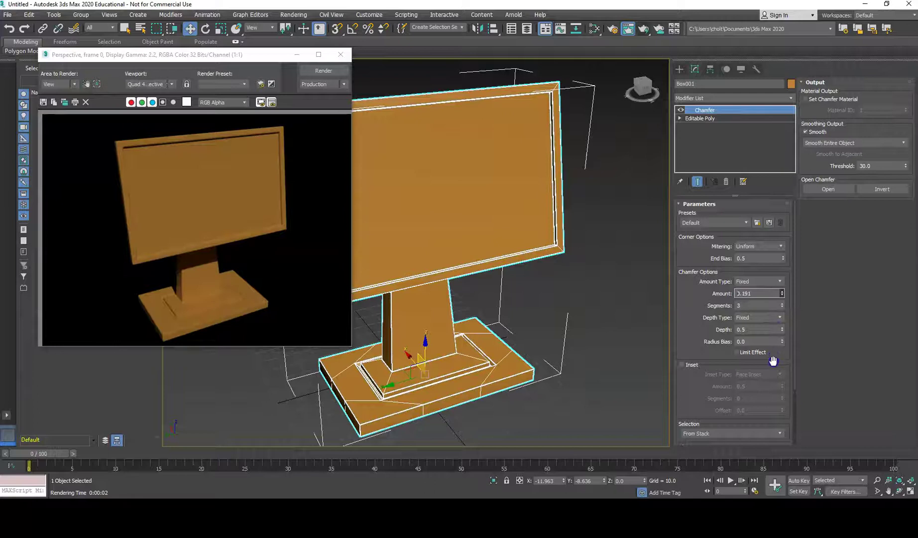
pyautogui.moveTo(771, 363); pyautogui.dragTo(772, 365)
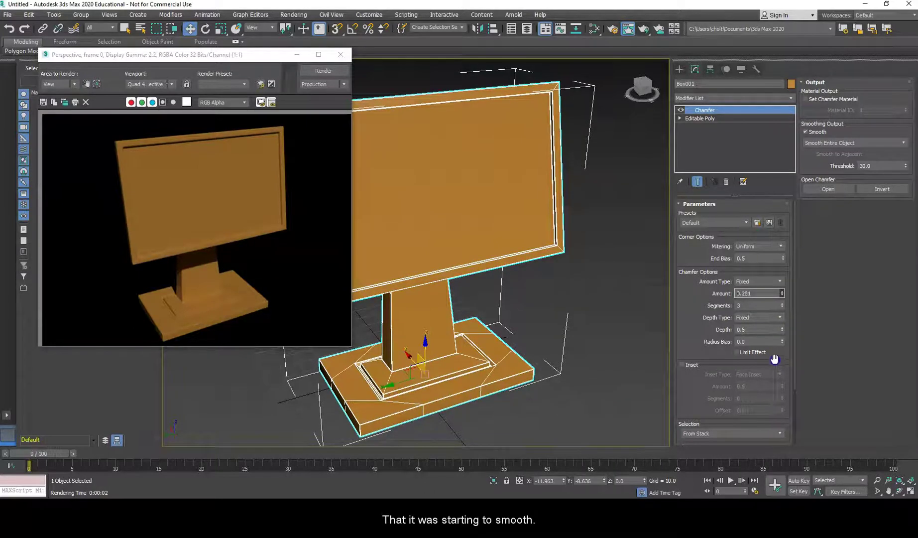
# Step: Set the Chamfer Amount to 0.25 after comparing wider bevel values
pyautogui.doubleClick(758, 293)
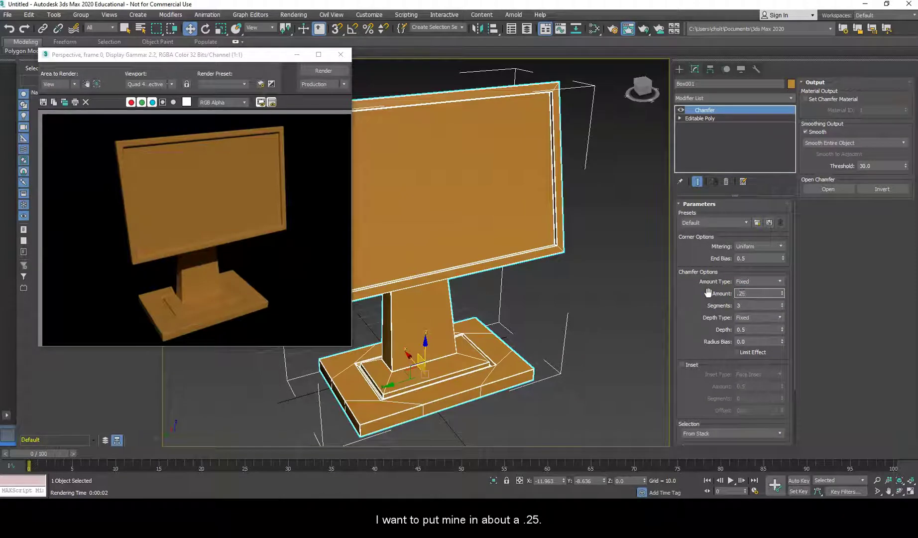
pyautogui.scroll(10, 534, 201)
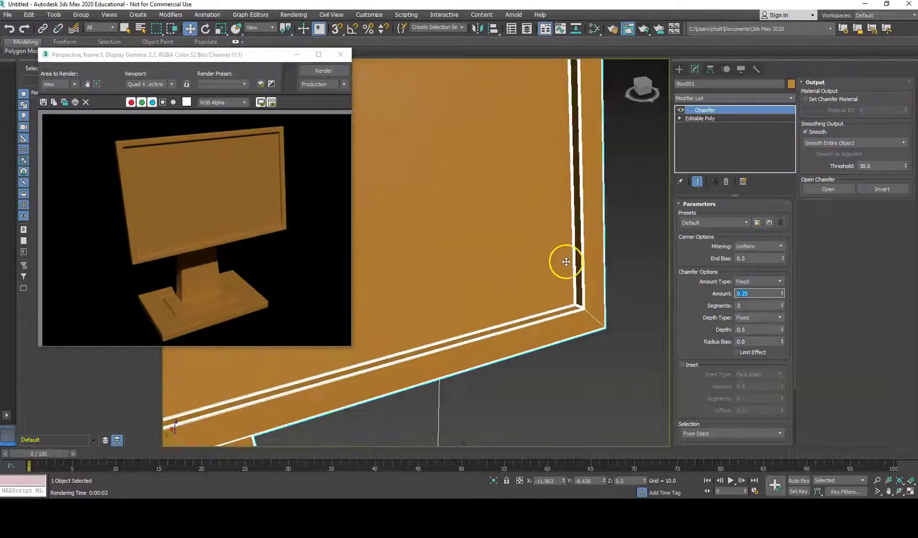
pyautogui.scroll(3, 559, 299)
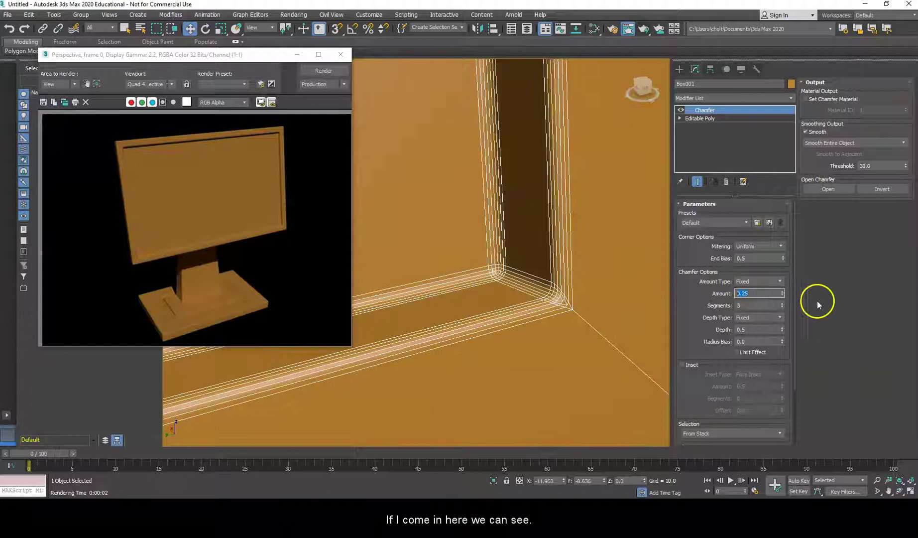
pyautogui.moveTo(782, 293); pyautogui.dragTo(785, 317)
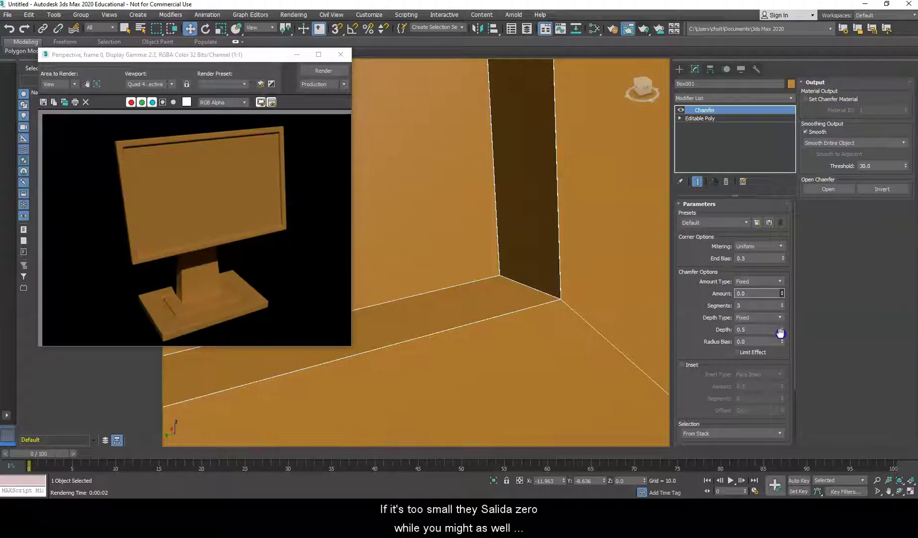
pyautogui.moveTo(779, 331); pyautogui.dragTo(787, 312)
pyautogui.click(722, 293)
pyautogui.write('.25')
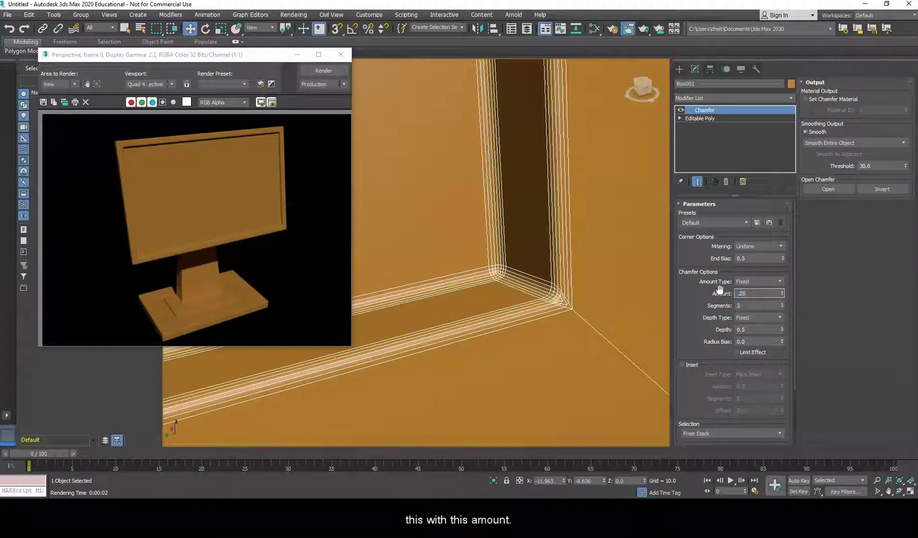
pyautogui.press('Return')
# Step: Frame the whole monitor and render it with the 0.25 chamfer
pyautogui.scroll(-5, 471, 254)
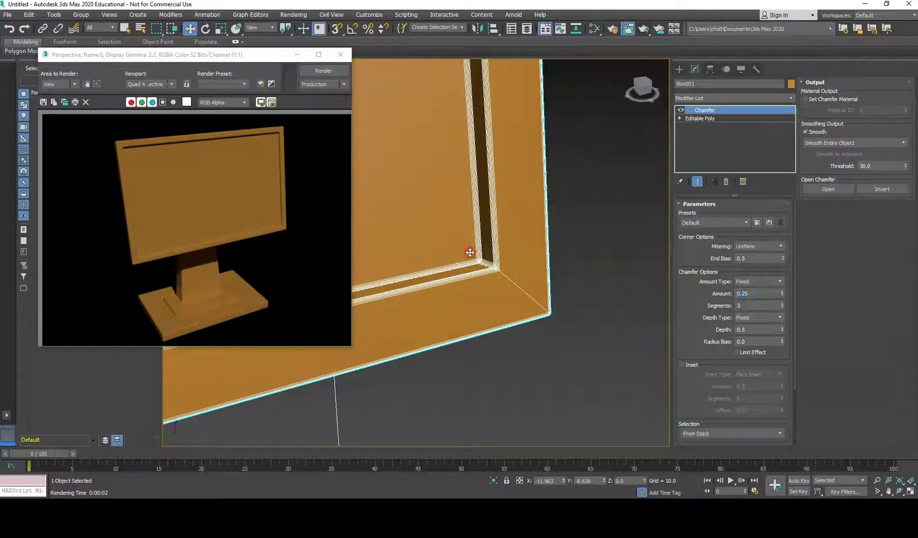
pyautogui.press('z')
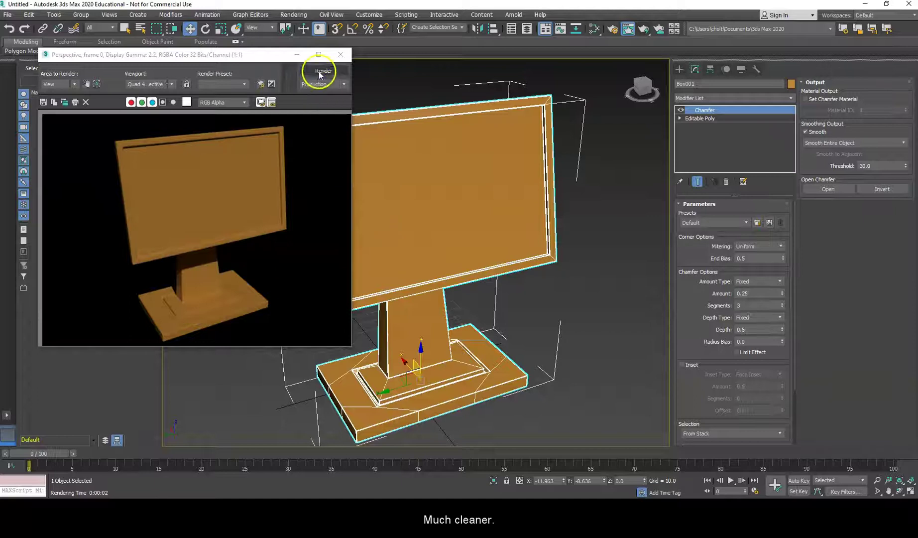
pyautogui.click(319, 69)
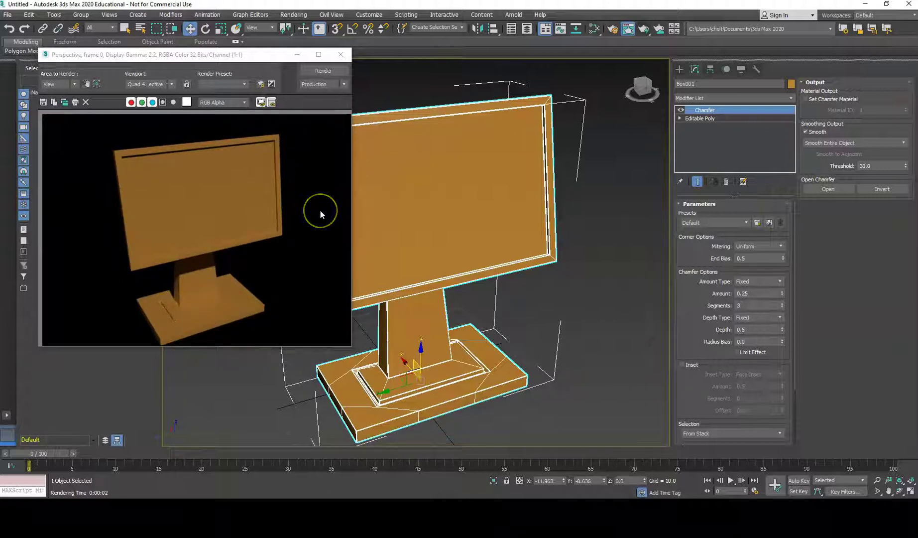
# Step: Create a Matte Plastic preset material in the Slate Material Editor and assign it to the monitor
pyautogui.click(595, 29)
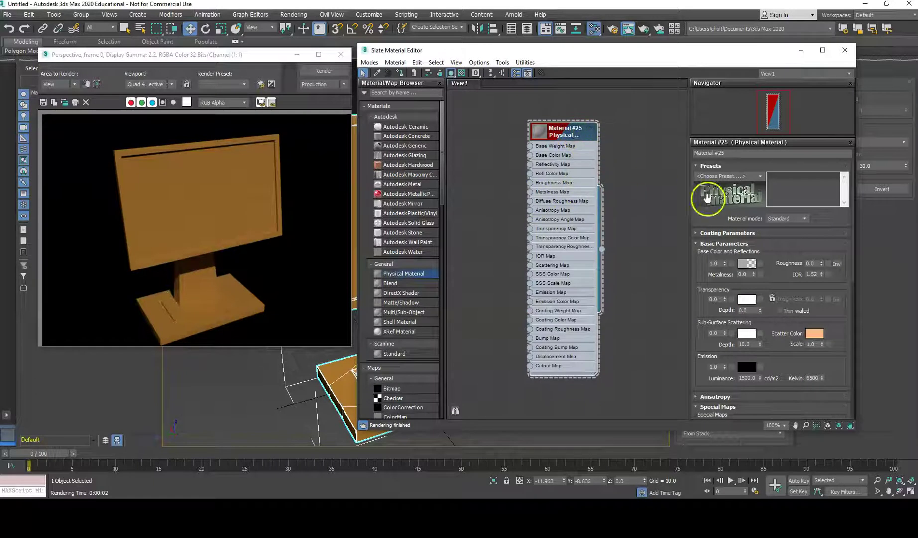
pyautogui.click(756, 175)
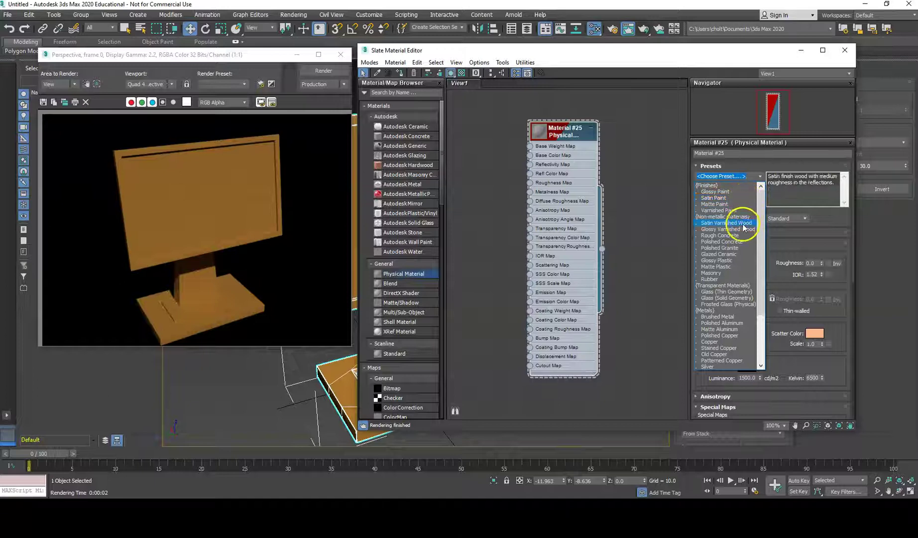
pyautogui.click(733, 268)
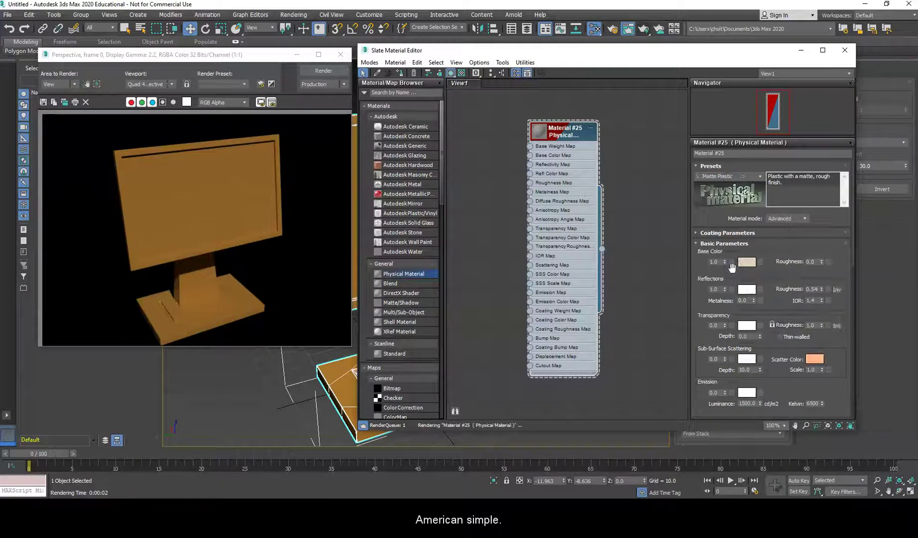
pyautogui.moveTo(597, 50); pyautogui.dragTo(737, 51)
pyautogui.moveTo(742, 250); pyautogui.dragTo(430, 207)
# Step: Render the monitor in its matte plastic material and close the material editor
pyautogui.click(323, 71)
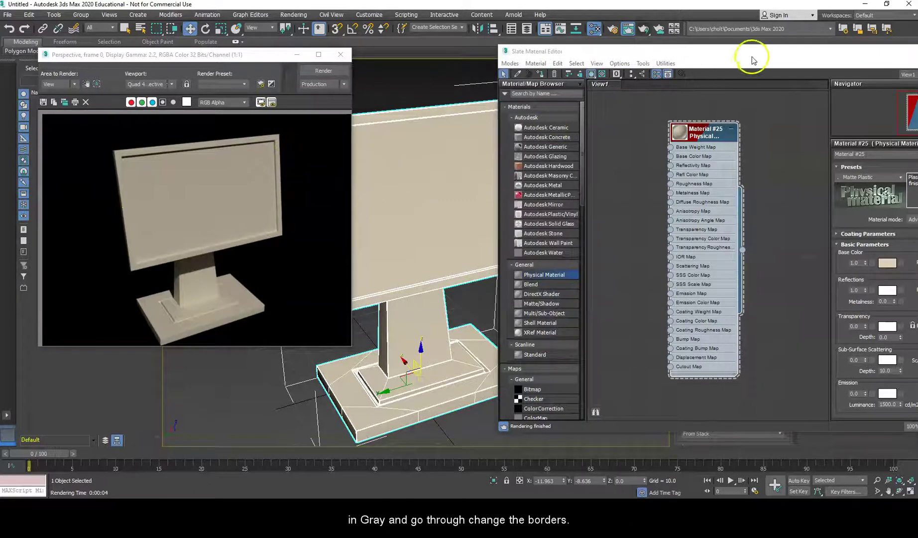
pyautogui.moveTo(749, 54); pyautogui.dragTo(609, 45)
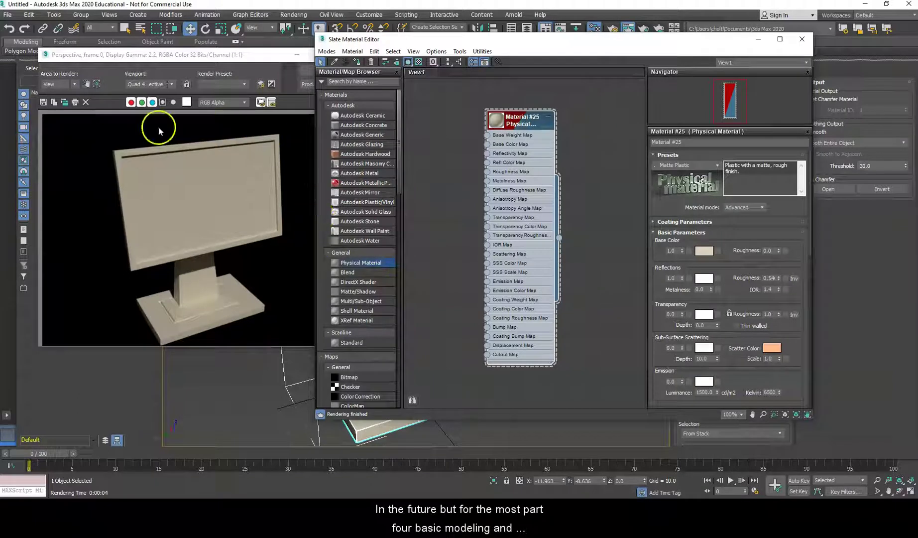
pyautogui.click(802, 39)
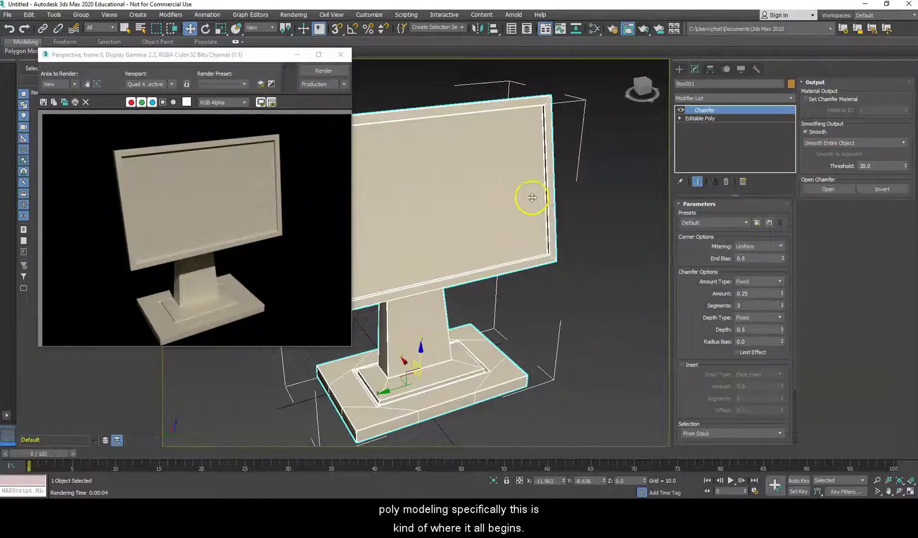
# Step: In the Editable Poly below the Chamfer, select the corner vertices of the monitor's base
pyautogui.keyDown('alt'); pyautogui.moveTo(515, 225); pyautogui.dragTo(596, 243, button='middle'); pyautogui.keyUp('alt')
pyautogui.keyDown('alt'); pyautogui.moveTo(453, 180); pyautogui.dragTo(532, 197, button='middle'); pyautogui.keyUp('alt')
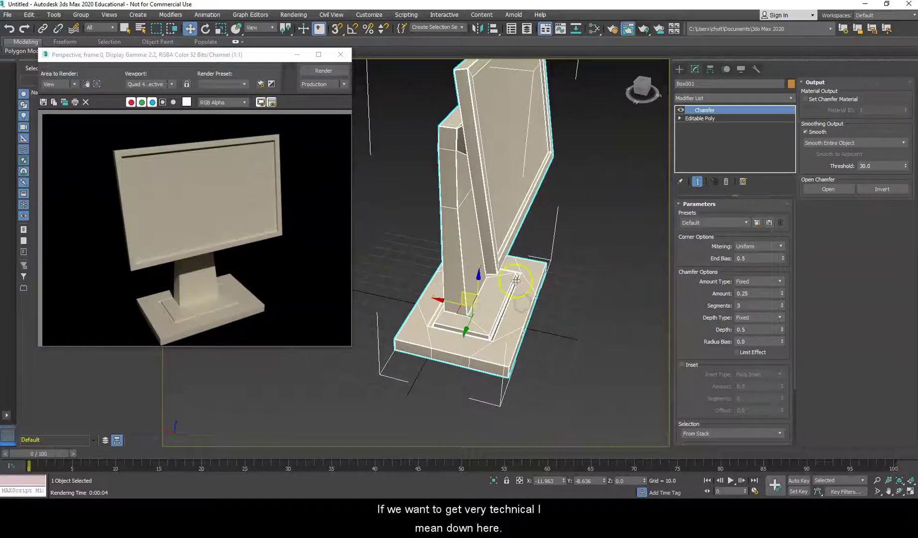
pyautogui.click(679, 69)
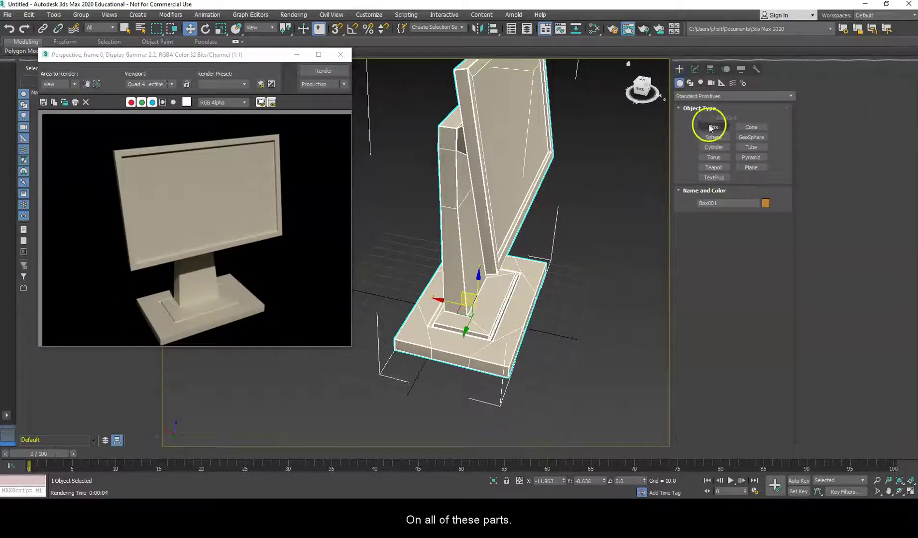
pyautogui.click(695, 69)
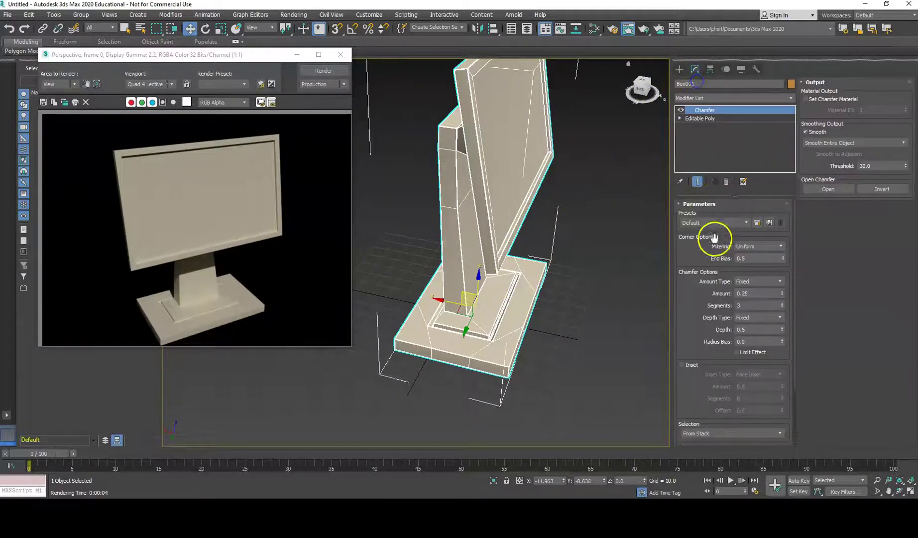
pyautogui.click(702, 118)
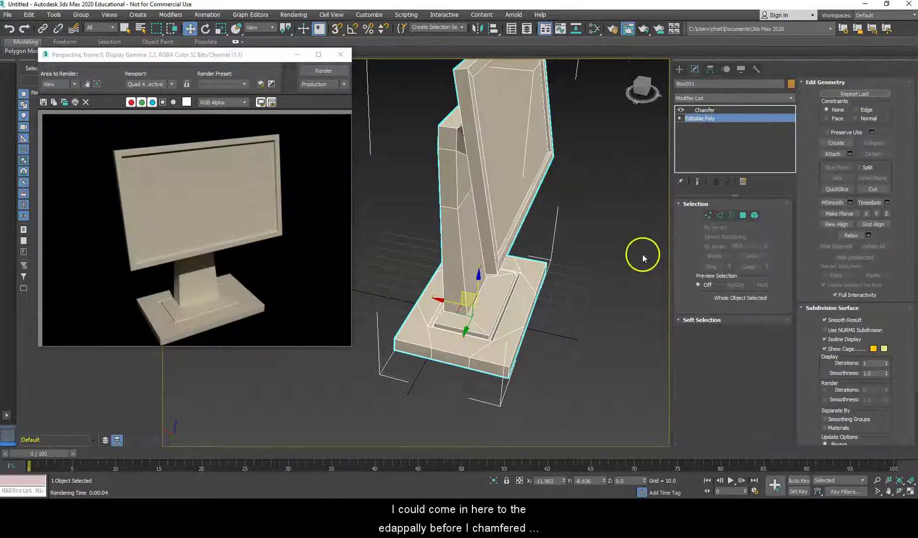
pyautogui.click(713, 215)
pyautogui.moveTo(375, 342); pyautogui.dragTo(412, 379)
pyautogui.keyDown('ctrl'); pyautogui.moveTo(500, 359); pyautogui.dragTo(499, 356); pyautogui.keyUp('ctrl')
pyautogui.keyDown('alt'); pyautogui.moveTo(539, 281); pyautogui.dragTo(568, 303, button='middle'); pyautogui.keyUp('alt')
pyautogui.keyDown('ctrl'); pyautogui.click(609, 317); pyautogui.keyUp('ctrl')
# Step: Switch to View coordinates, scale the base corner vertices inward, and exit vertex mode
pyautogui.click(259, 27)
pyautogui.click(261, 37)
pyautogui.keyDown('alt'); pyautogui.moveTo(426, 230); pyautogui.dragTo(468, 249, button='middle'); pyautogui.keyUp('alt')
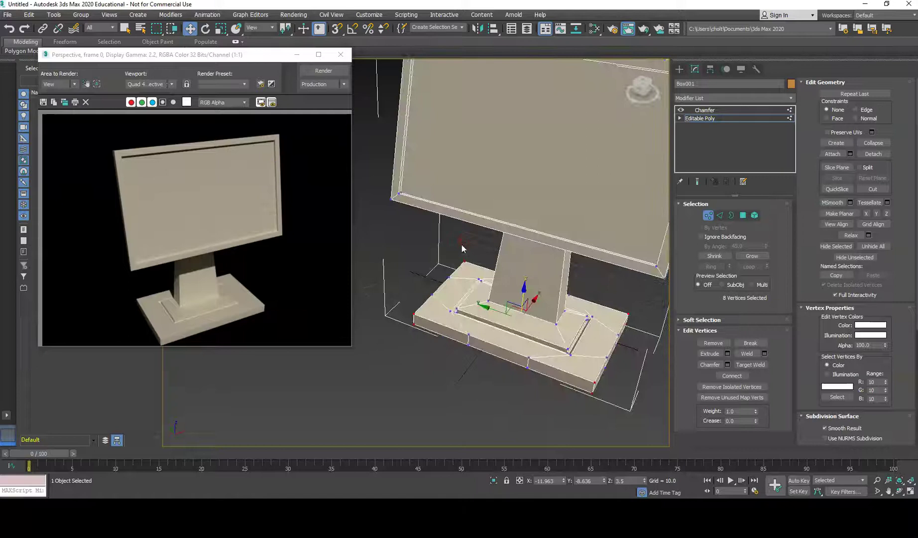
pyautogui.press('e')
pyautogui.press('r')
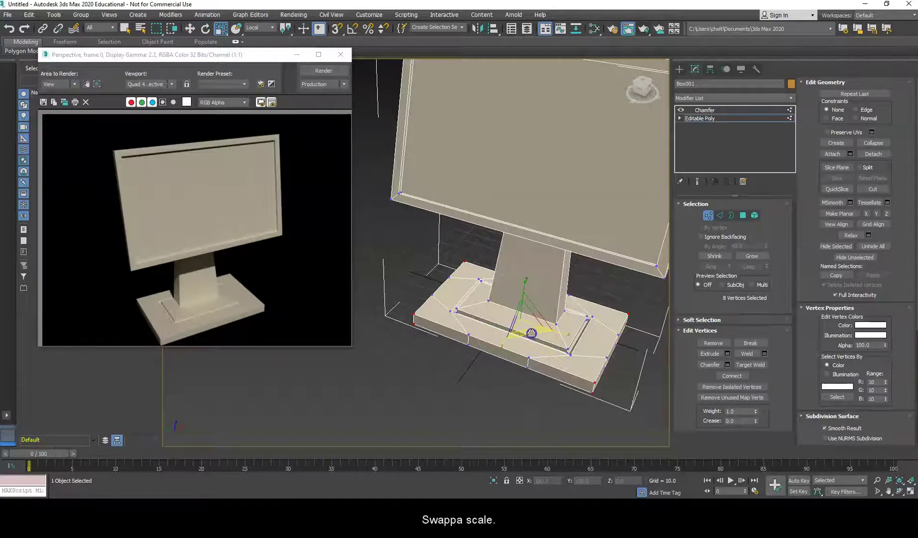
pyautogui.moveTo(531, 332); pyautogui.dragTo(521, 328)
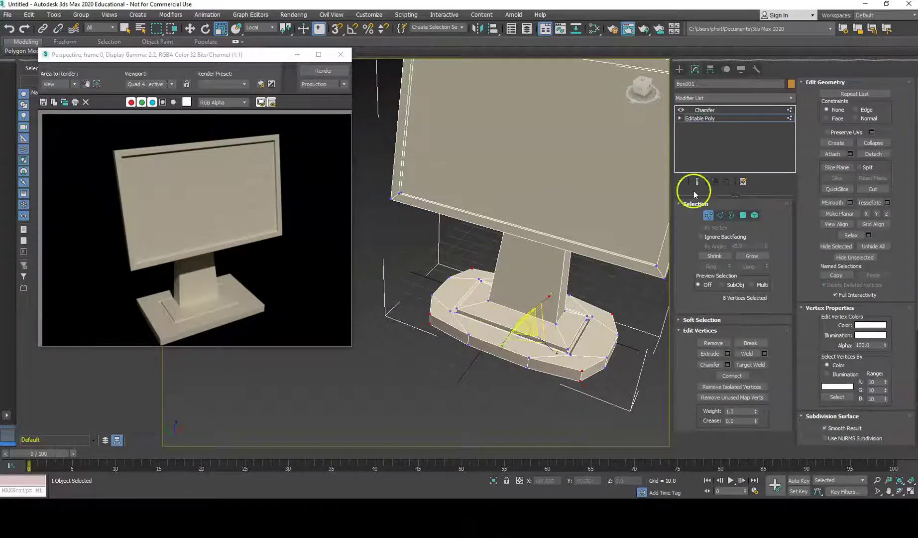
pyautogui.click(708, 215)
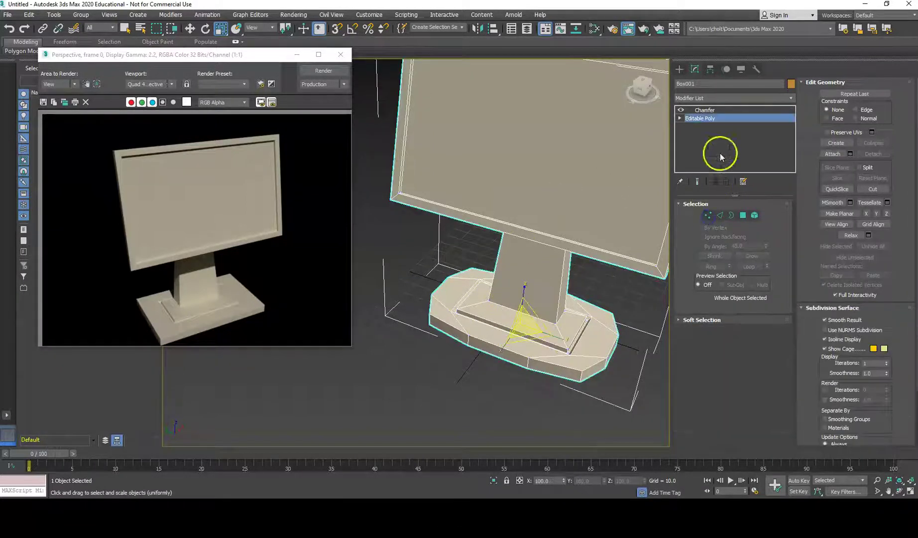
# Step: Return to the Chamfer modifier and raise its Depth toward 1.0
pyautogui.click(706, 110)
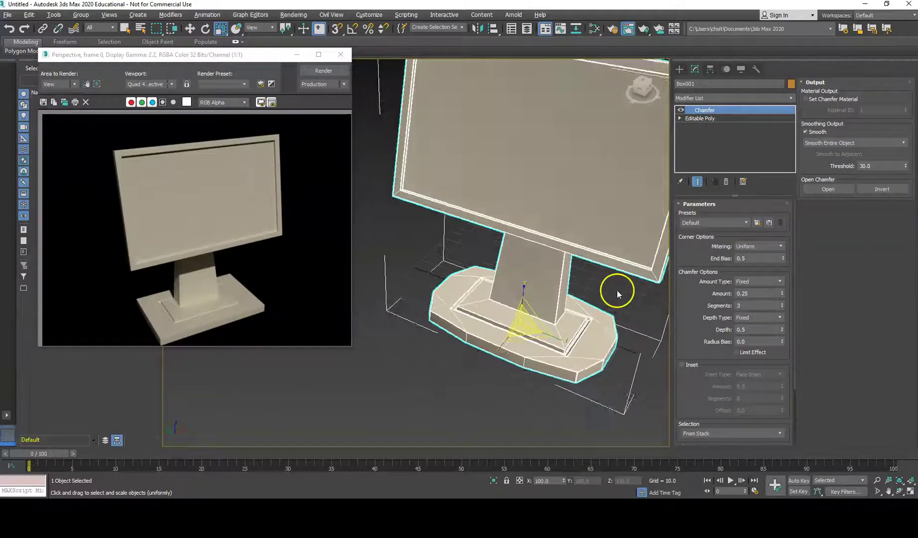
pyautogui.keyDown('alt'); pyautogui.moveTo(617, 290); pyautogui.dragTo(199, 397, button='middle'); pyautogui.keyUp('alt')
pyautogui.moveTo(597, 321)
pyautogui.keyDown('alt'); pyautogui.mouseDown(button='middle')
pyautogui.moveTo(586, 339)
pyautogui.moveTo(593, 336)
pyautogui.mouseUp(button='middle'); pyautogui.keyUp('alt')
pyautogui.moveTo(725, 111); pyautogui.dragTo(705, 118)
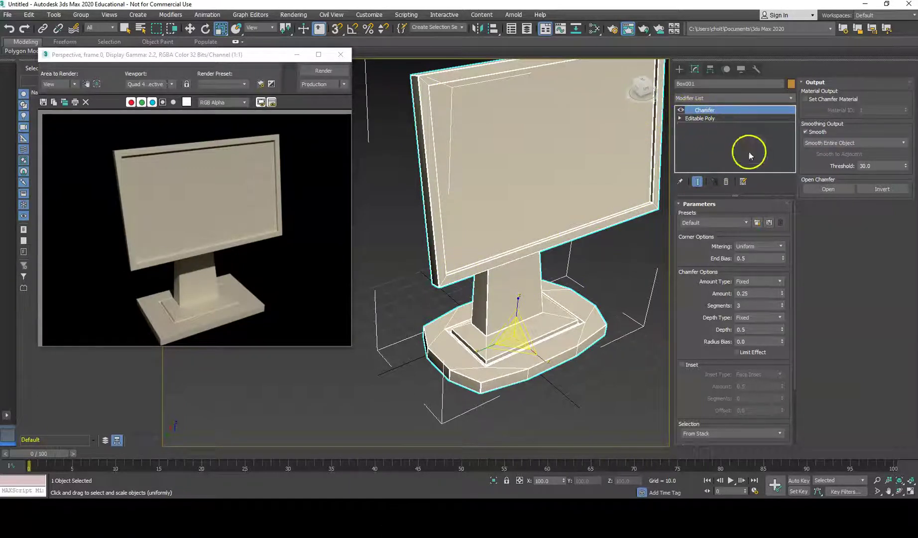
pyautogui.click(782, 304)
pyautogui.click(781, 327)
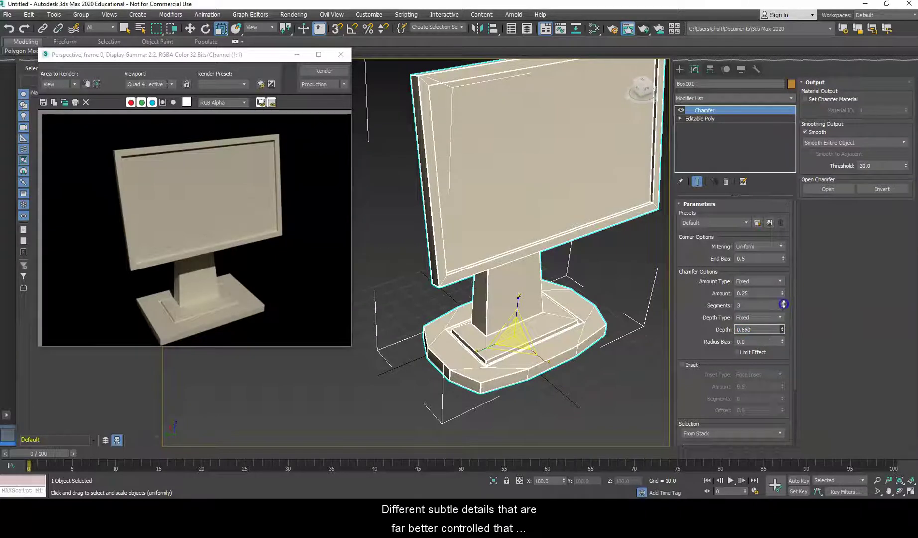
pyautogui.moveTo(782, 329); pyautogui.dragTo(780, 305)
# Step: Finish setting Chamfer Depth to 1.0, keeping Amount Type on Fixed
pyautogui.moveTo(773, 232); pyautogui.dragTo(769, 186)
pyautogui.moveTo(736, 308); pyautogui.dragTo(706, 175)
pyautogui.click(730, 98)
pyautogui.click(732, 99)
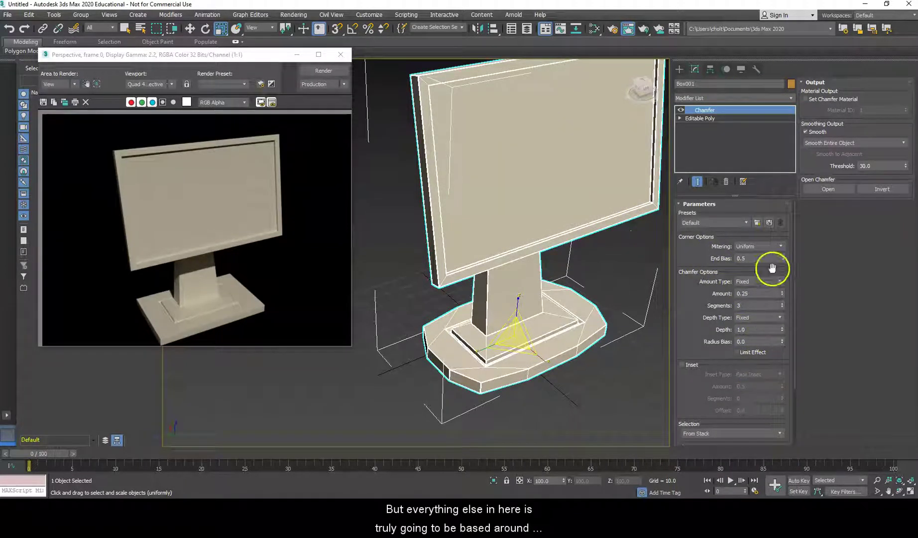
pyautogui.click(758, 281)
pyautogui.click(697, 248)
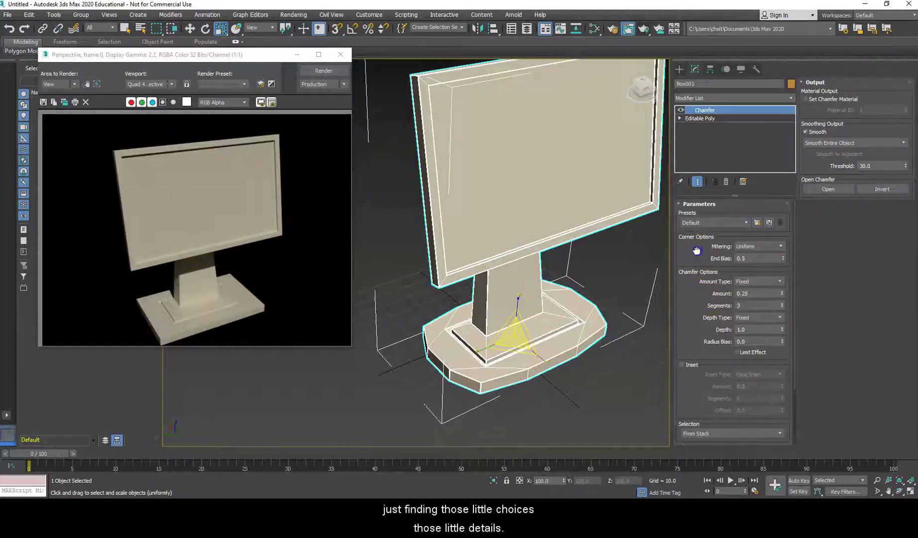
pyautogui.keyDown('alt'); pyautogui.moveTo(618, 204); pyautogui.dragTo(507, 246, button='middle'); pyautogui.keyUp('alt')
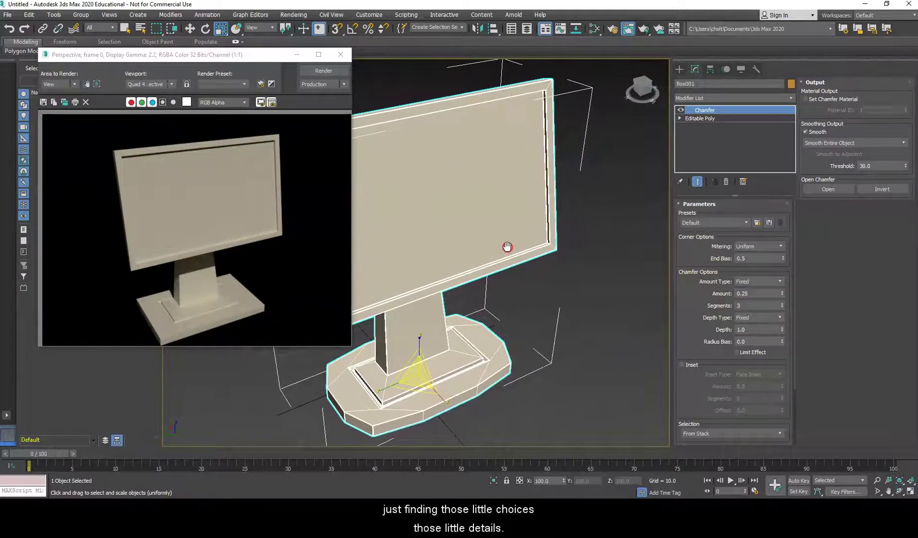
# Step: Render the matte monitor with its deeper chamfers and clipped base corners
pyautogui.click(314, 70)
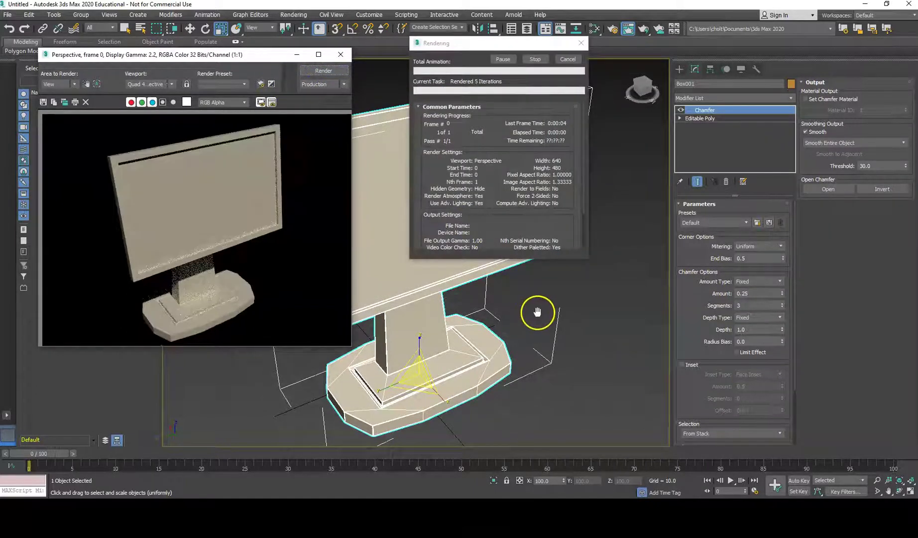